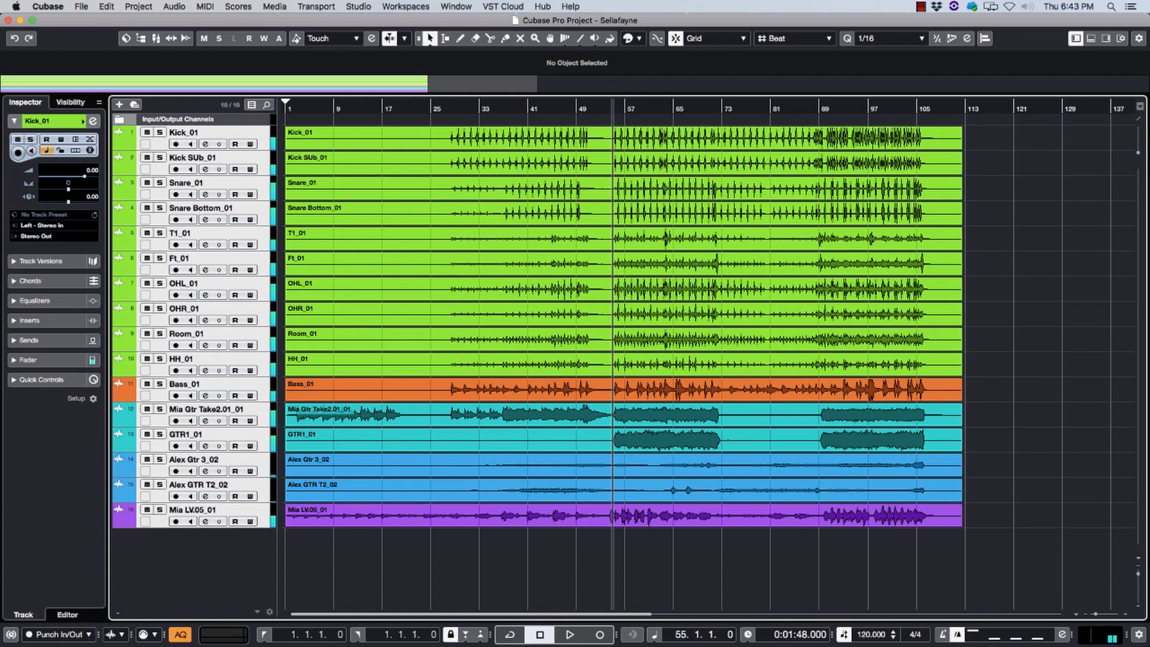
Step: Play the song briefly with the MixConsole open to examine the channel levels, and return to the project view
key(F3)
key(space)
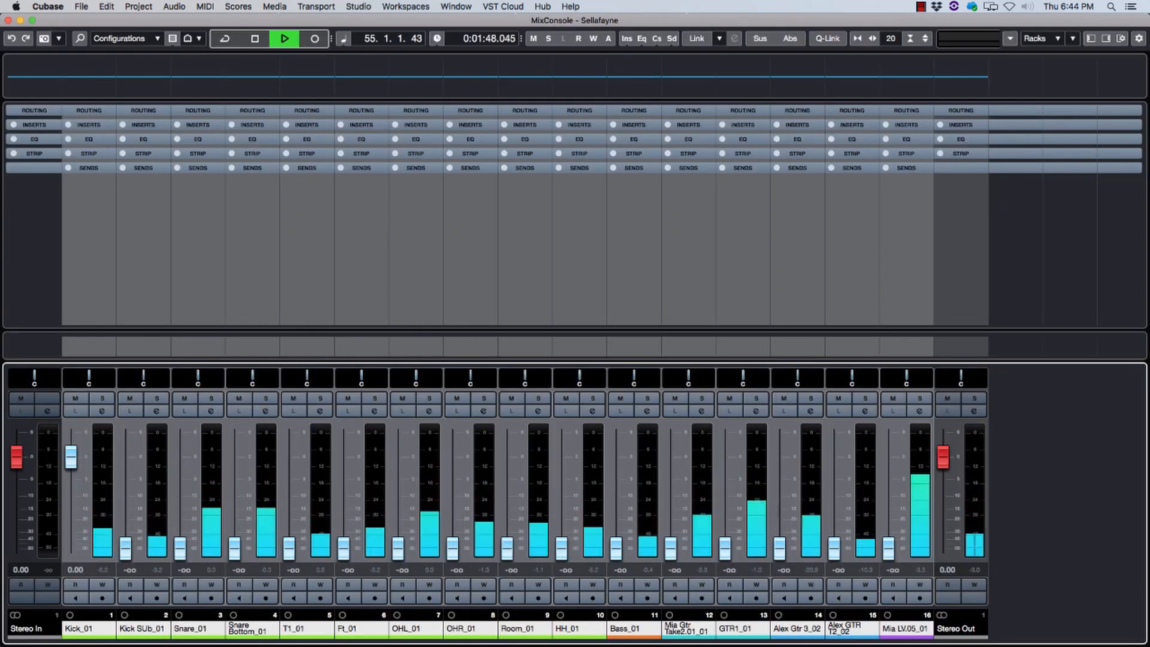
key(space)
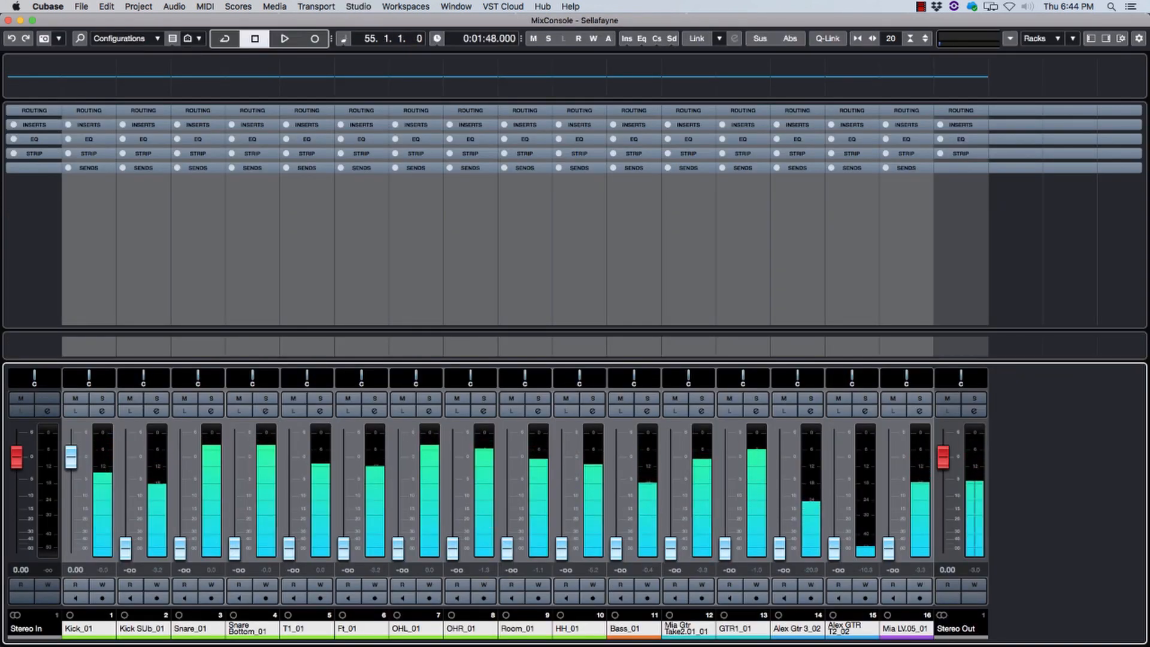
key(F3)
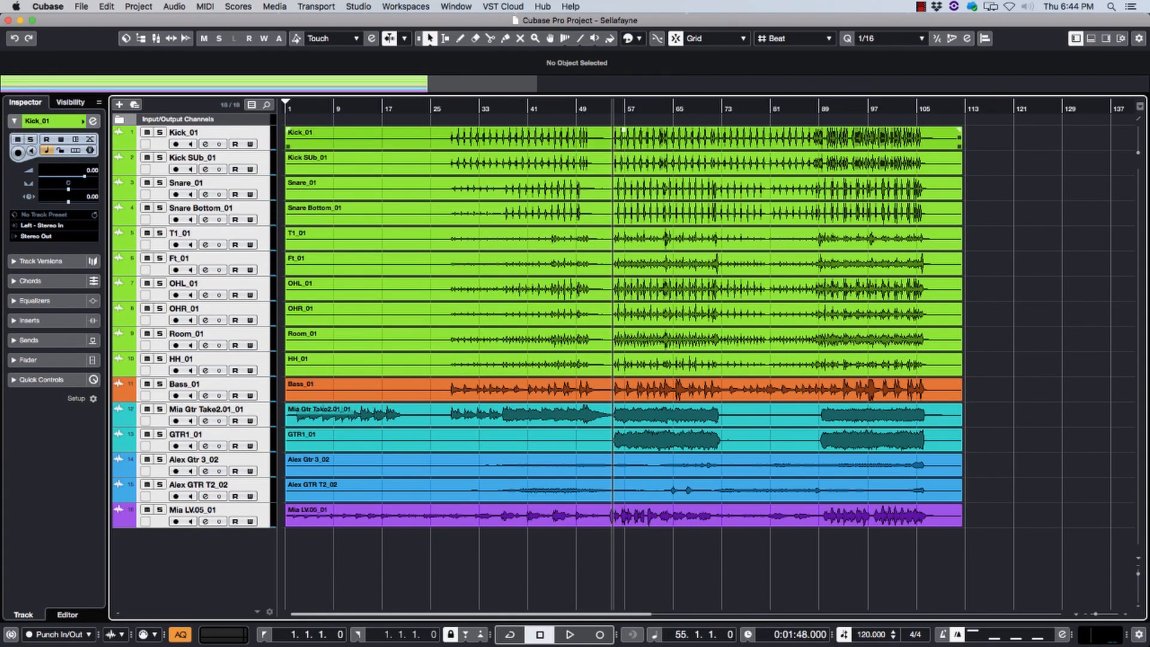
Step: Open the Kick_01 event for sample editing, show its hitpoint settings and raise the hitpoint threshold to 76
click(623, 141)
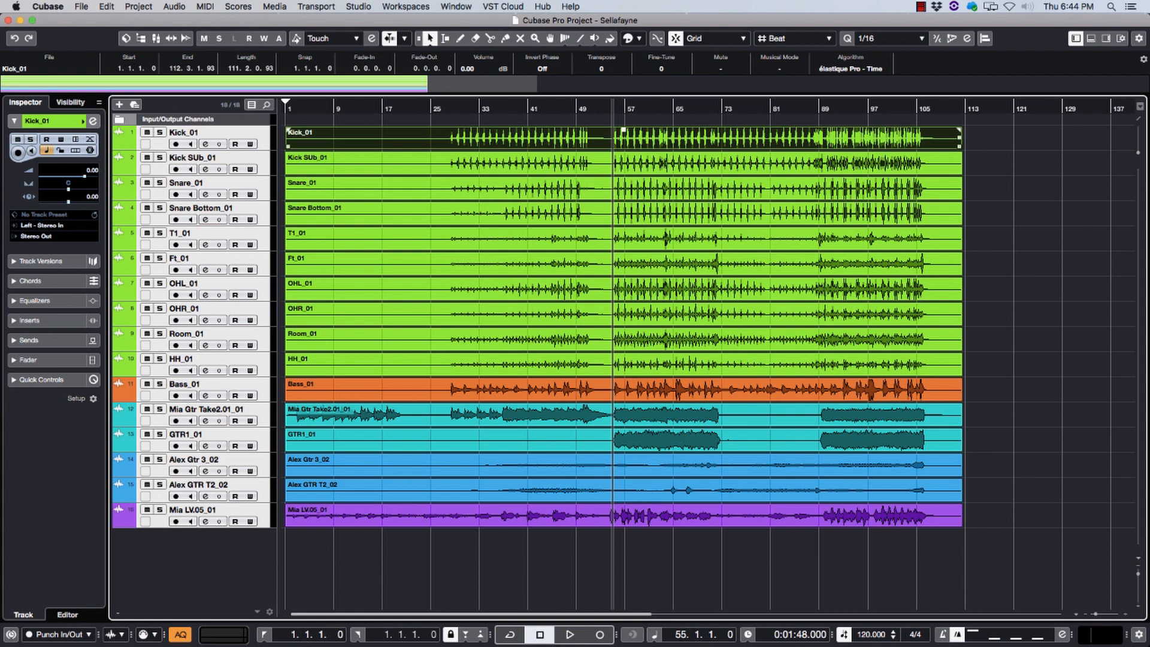
double_click(623, 131)
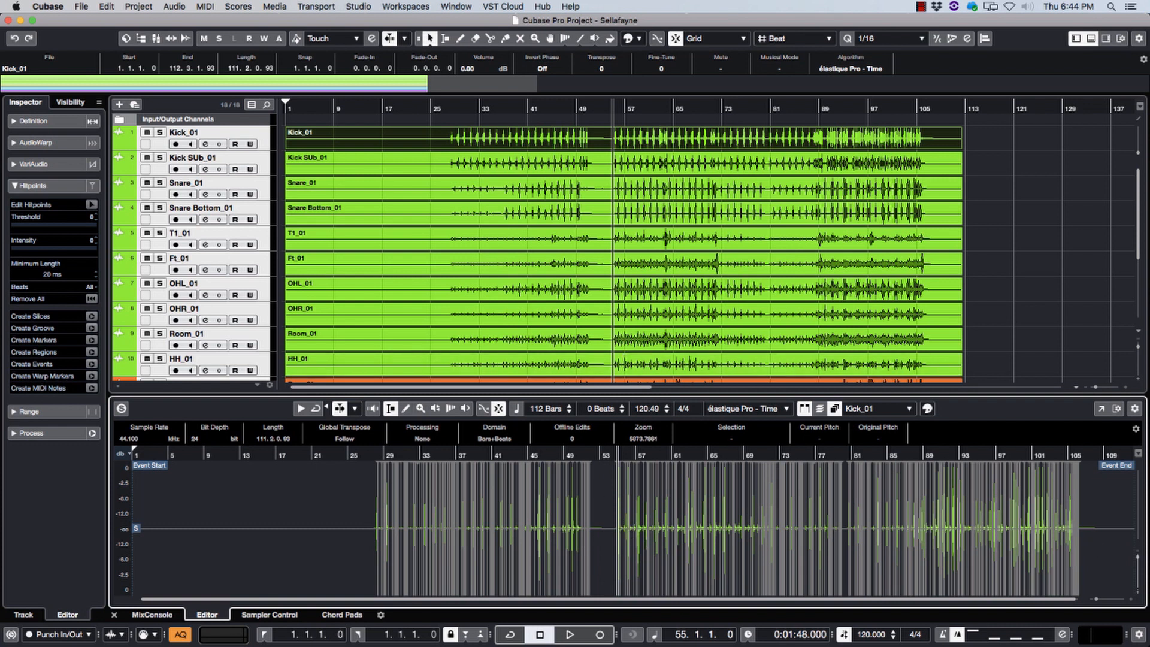
click(33, 186)
click(34, 185)
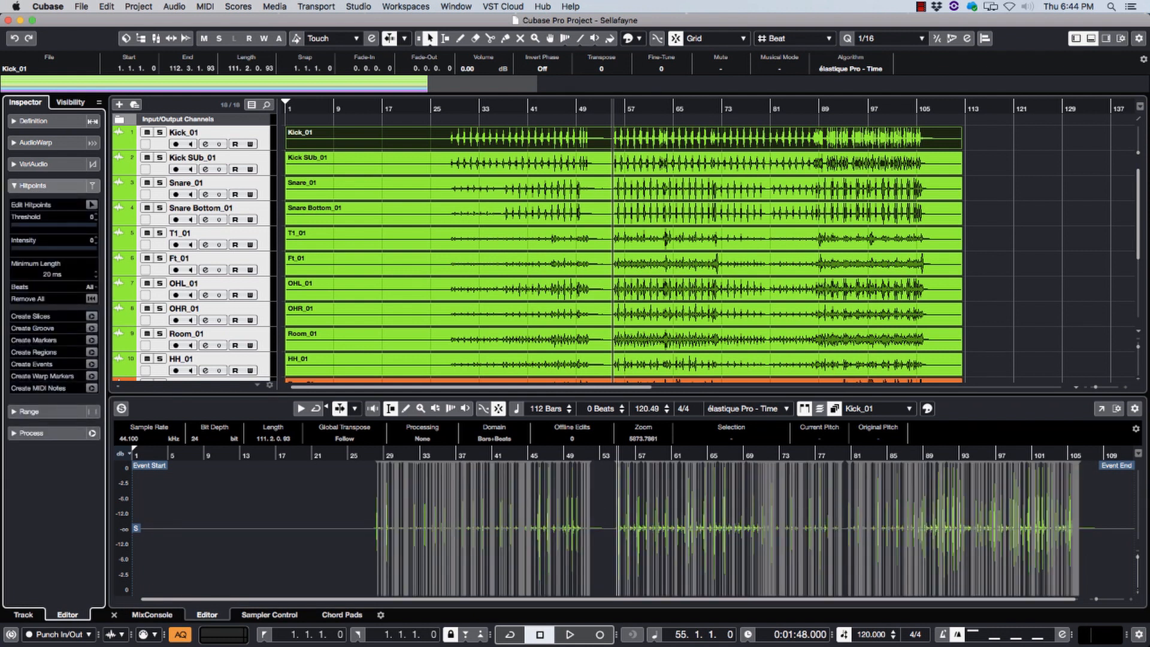
drag(13, 225, 76, 225)
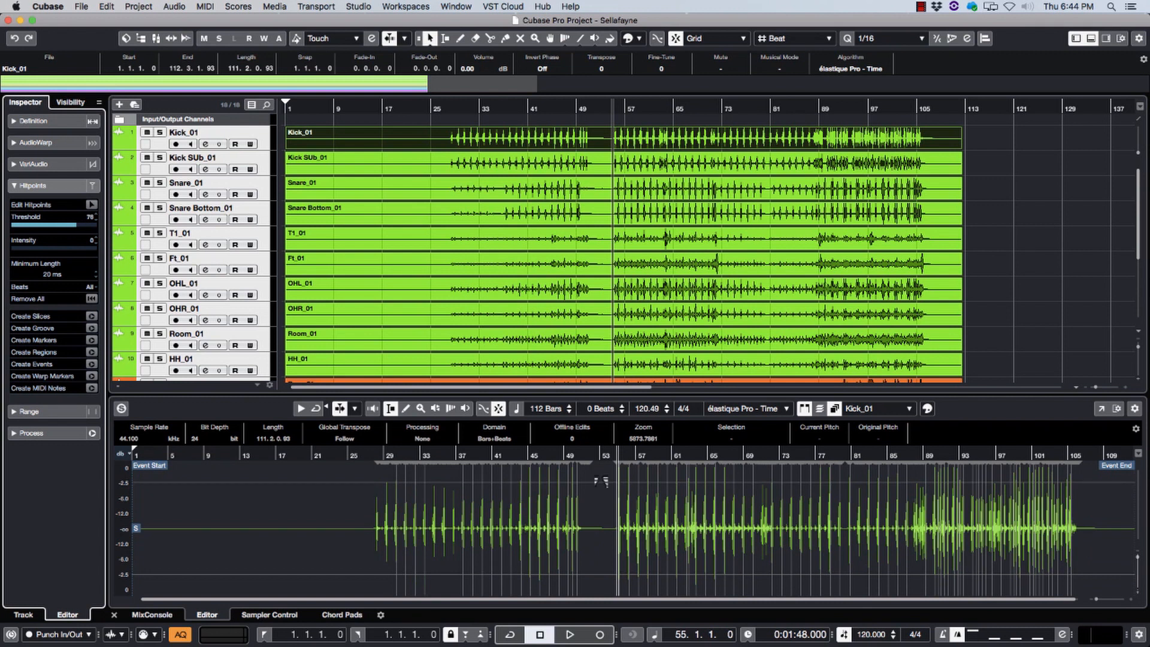
Step: Lower the hitpoint threshold to 58 while checking the kick hits around bar 55
drag(1097, 599, 1103, 599)
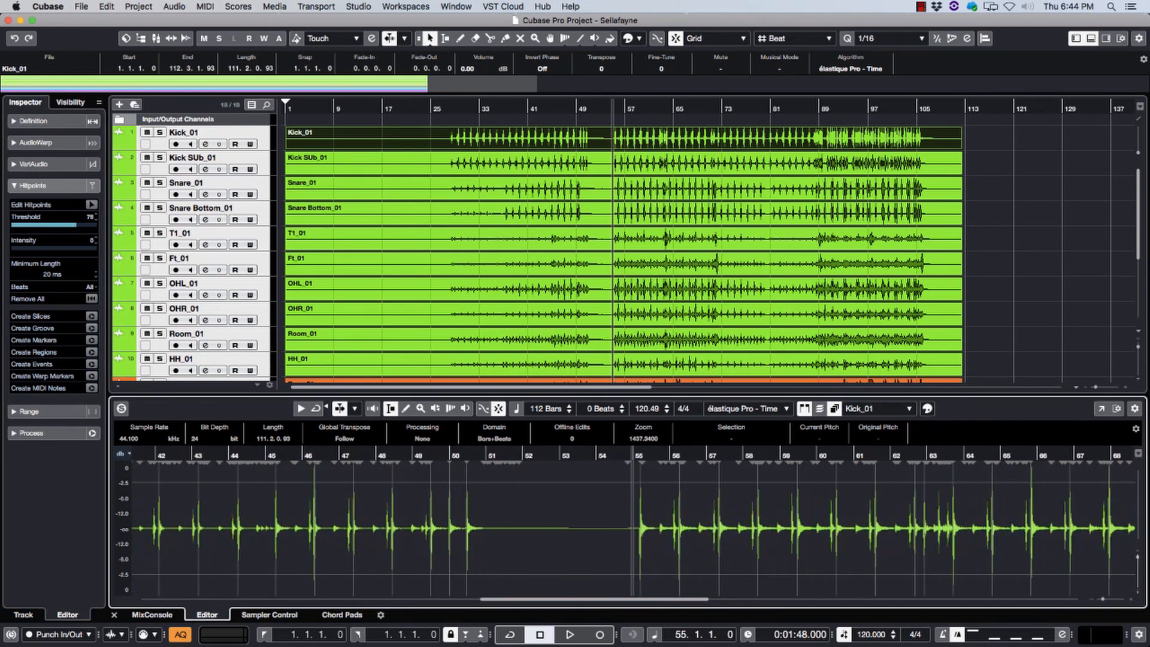
drag(625, 599, 690, 600)
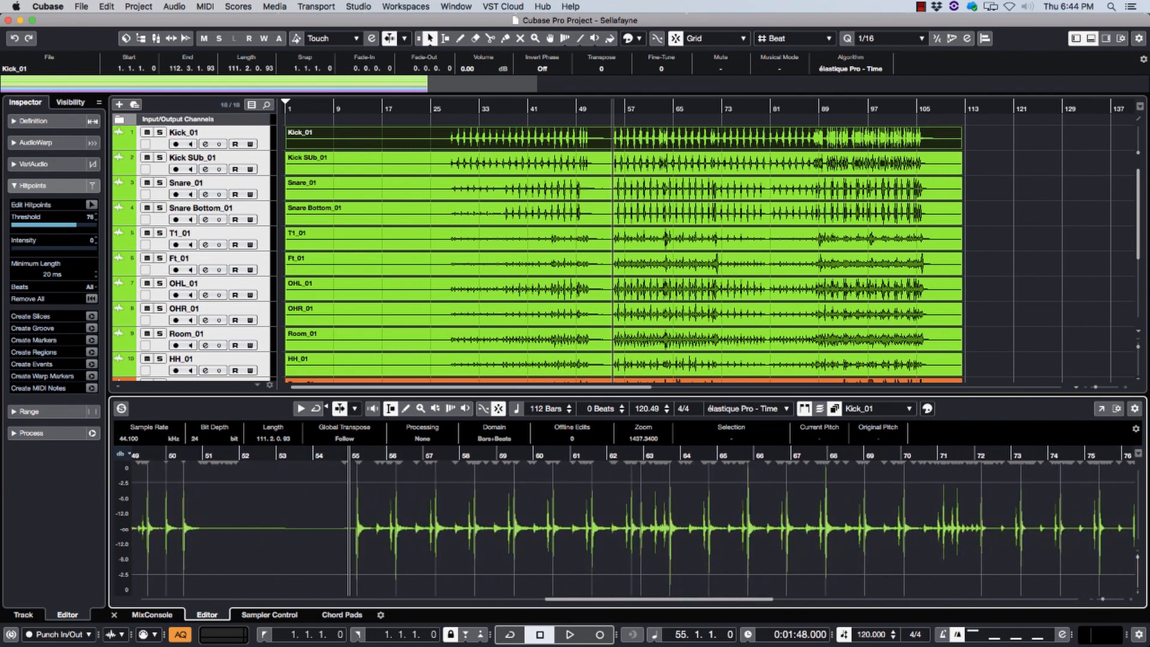
mouse_move(76, 226)
mouse_down()
mouse_move(97, 226)
mouse_move(61, 225)
mouse_up()
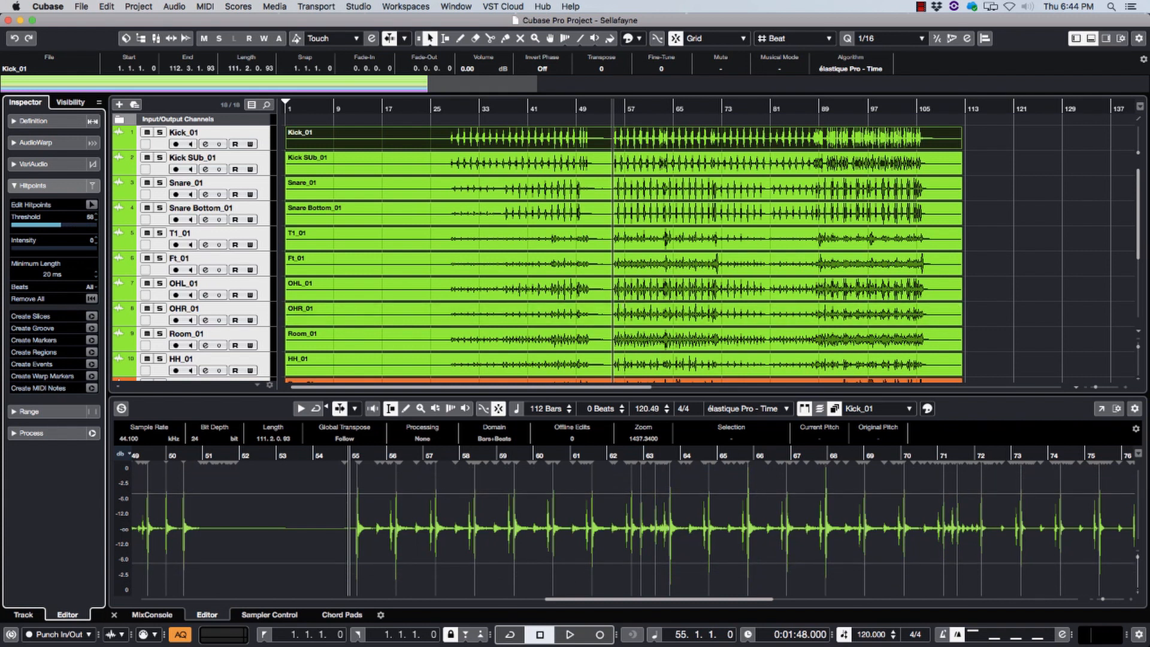
Step: Play the kick section from bar 55 and lower the hitpoint threshold to 22 to catch the quieter hits
key(h)
key(h)
key(h)
key(h)
key(h)
key(h)
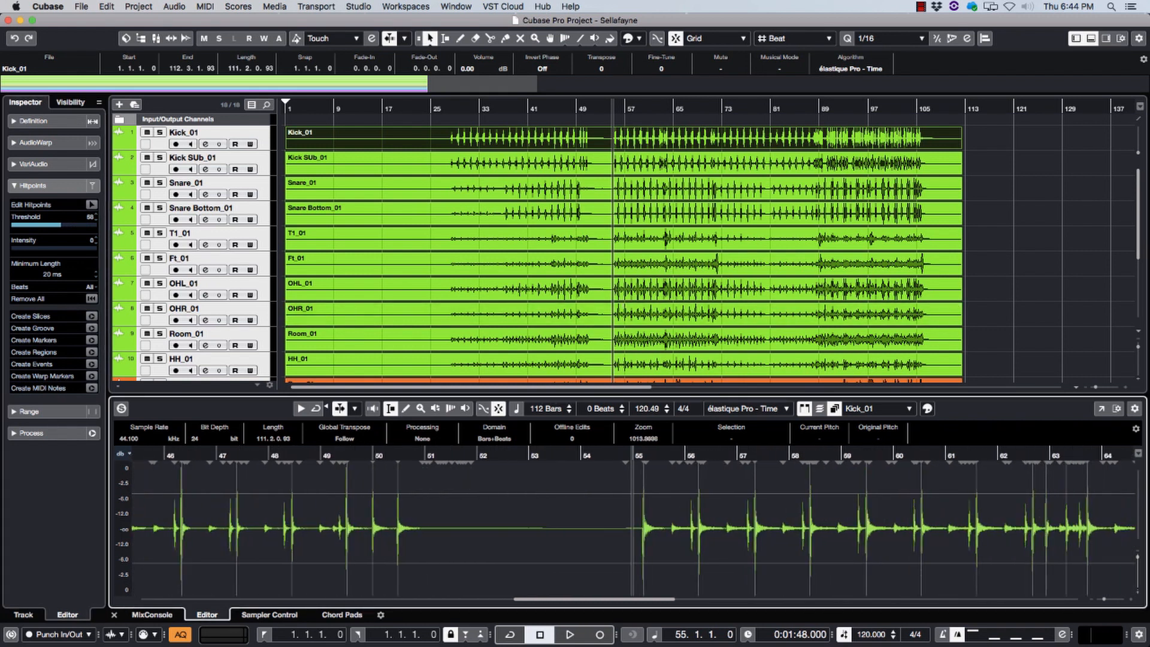
key(h)
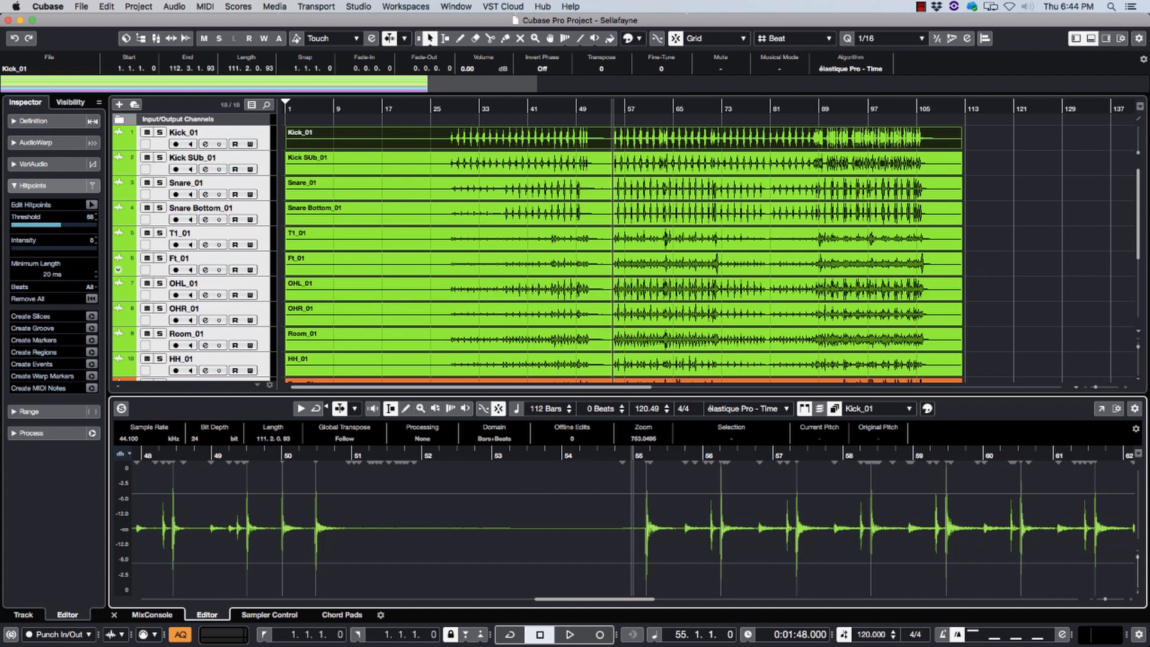
key(space)
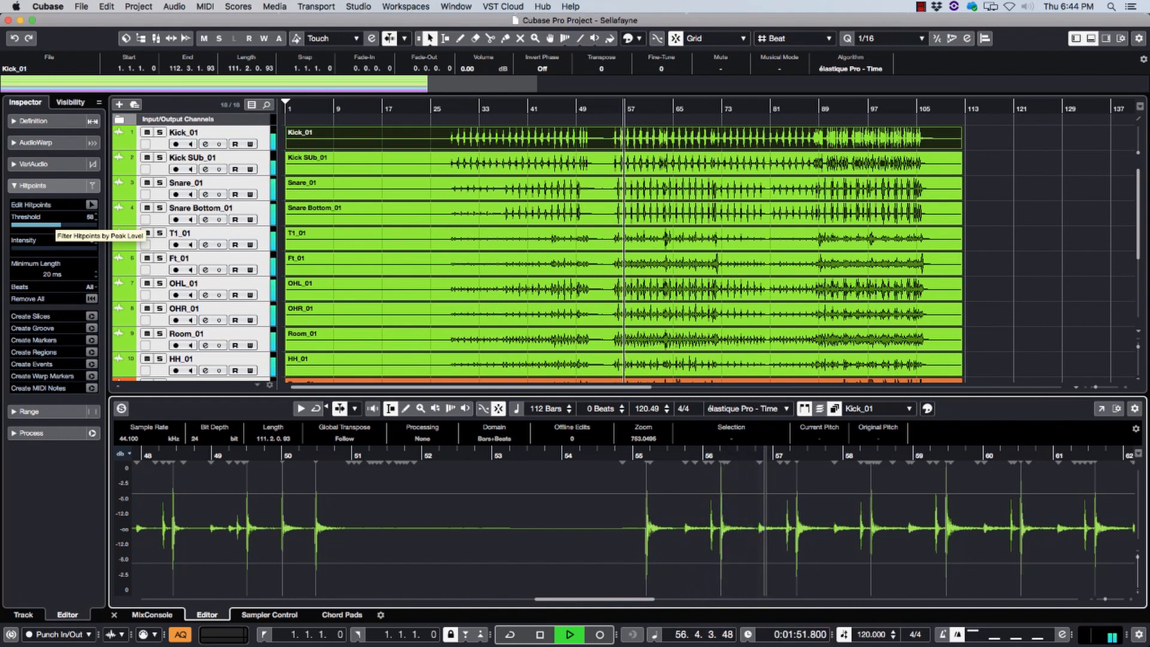
drag(60, 225, 31, 225)
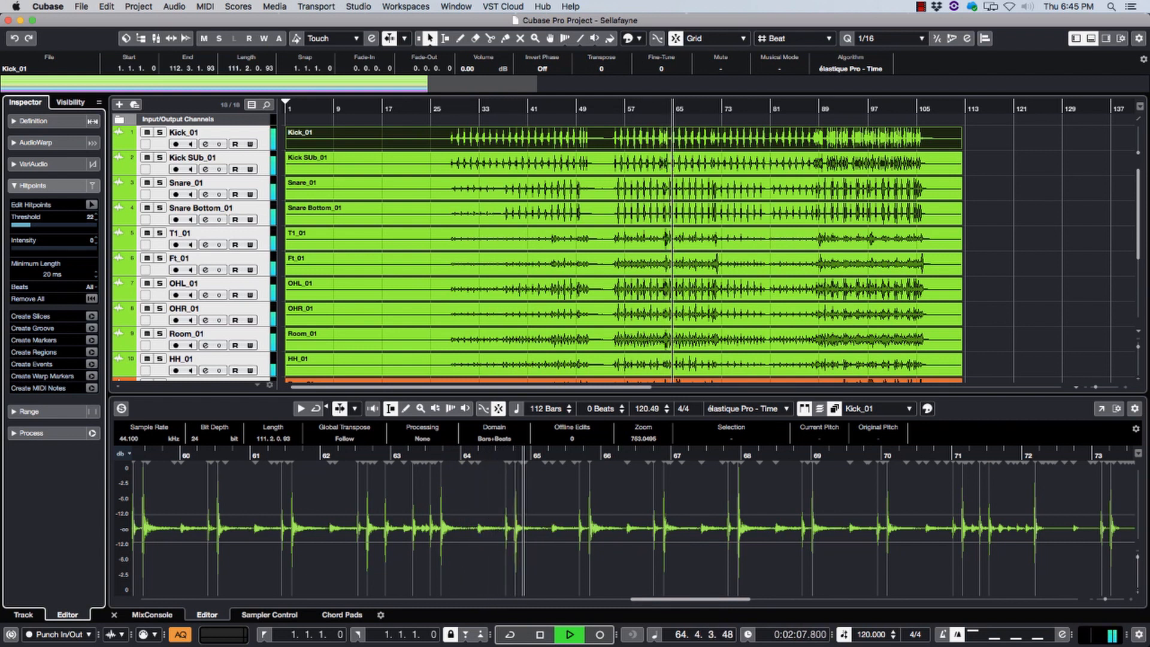
key(space)
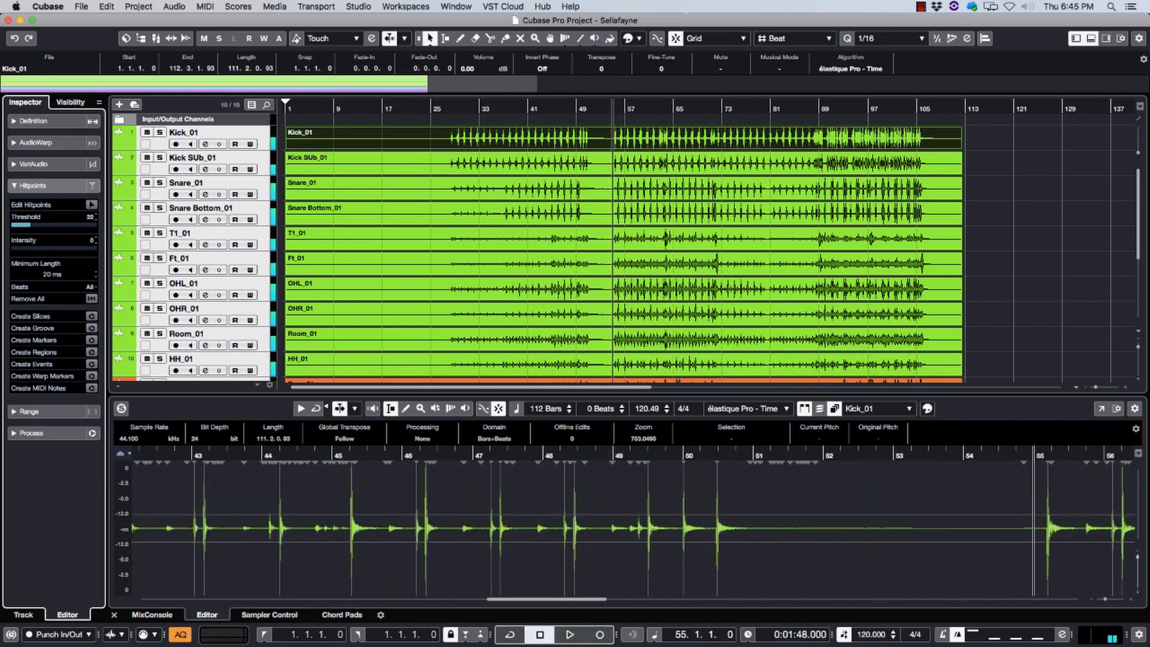
Step: Settle the hitpoint threshold at 25 using the kick hits near the song's end, and play from bar 96 to check them
drag(593, 599, 1019, 599)
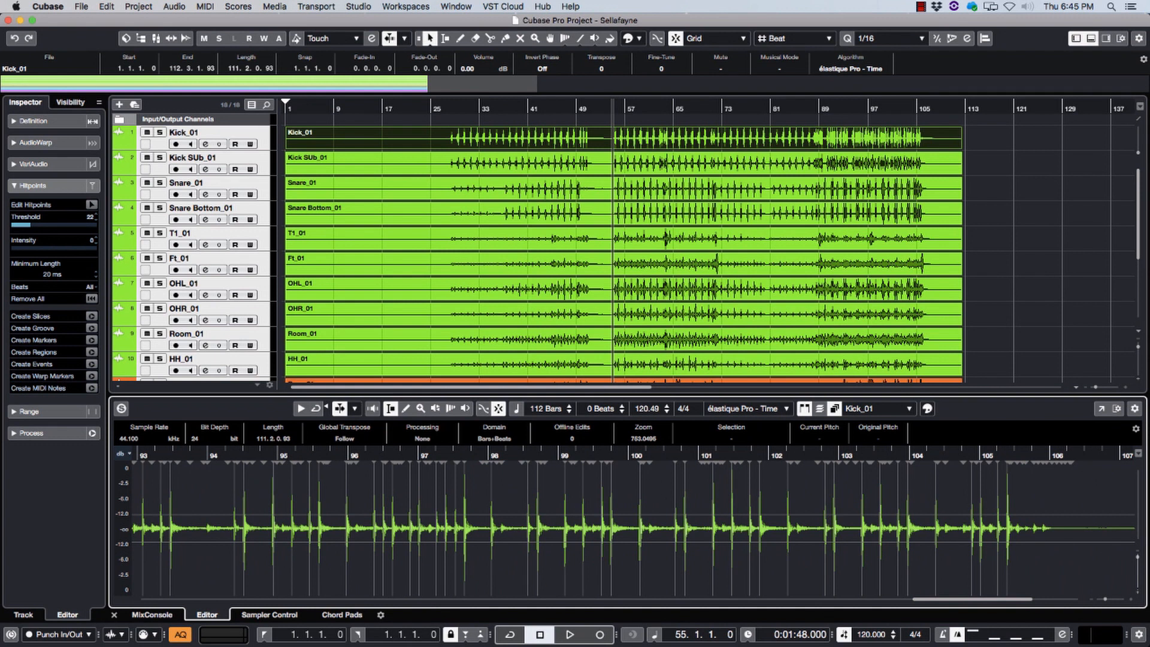
mouse_move(30, 225)
mouse_down()
mouse_move(81, 225)
mouse_move(52, 225)
mouse_up()
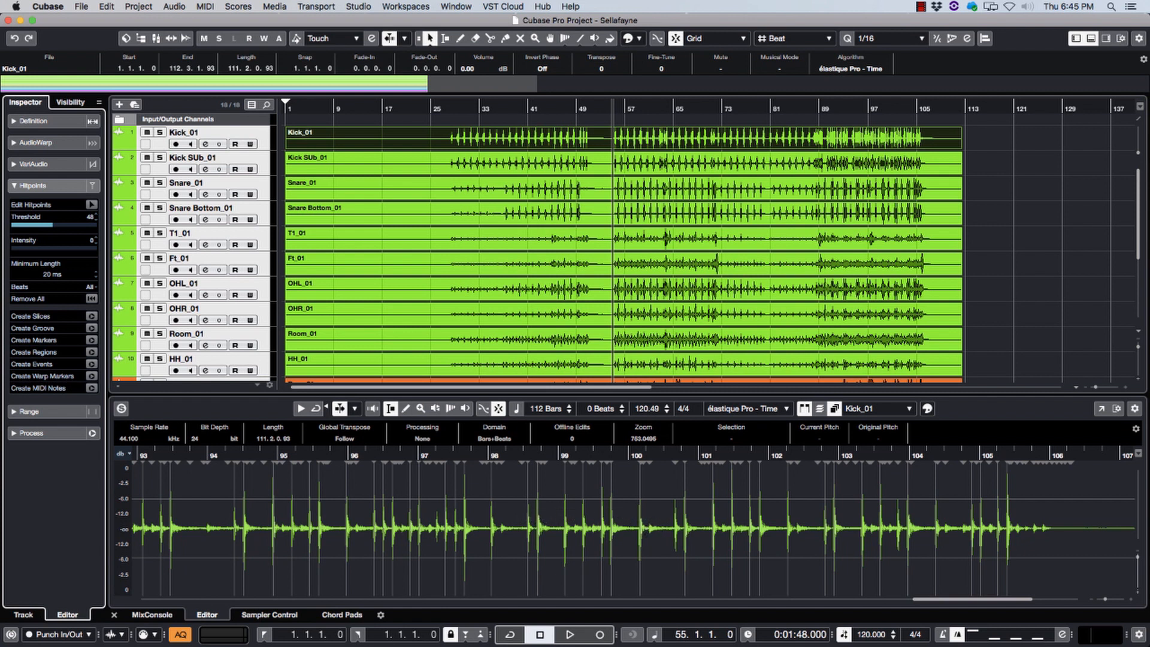
drag(52, 225, 32, 224)
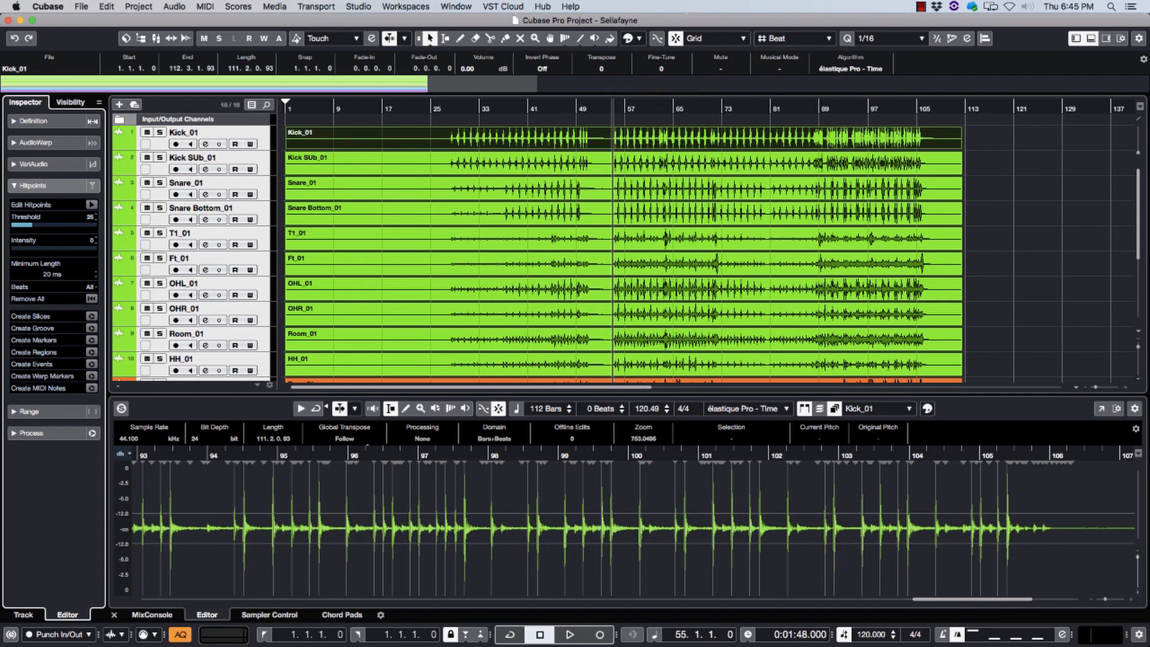
click(355, 455)
key(space)
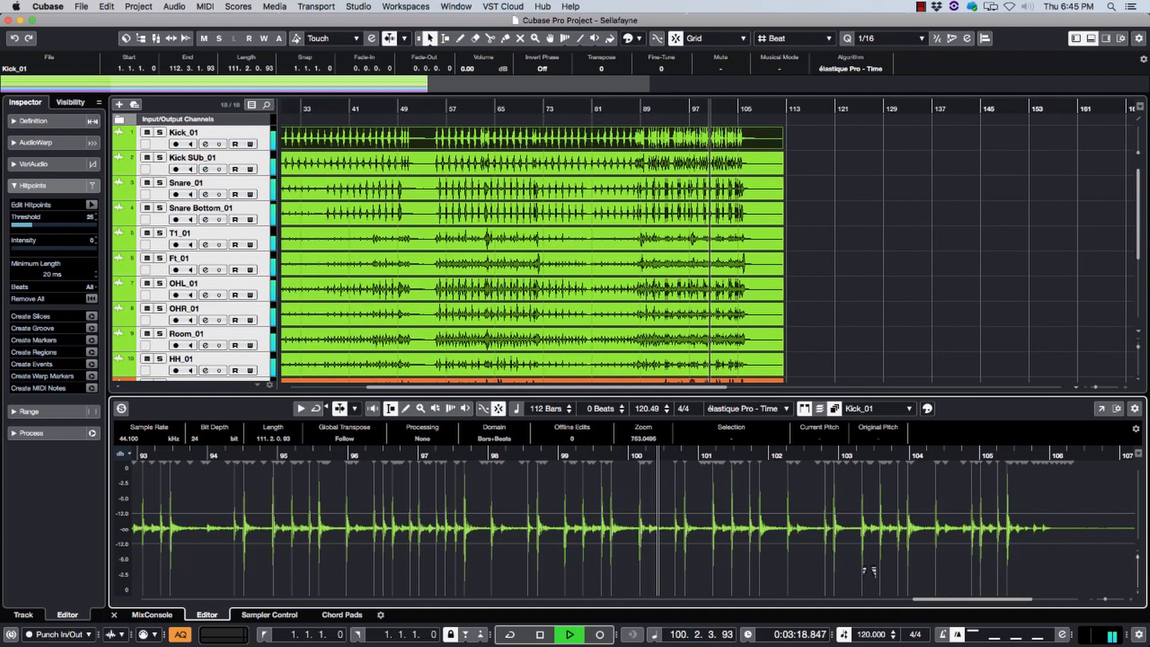
key(space)
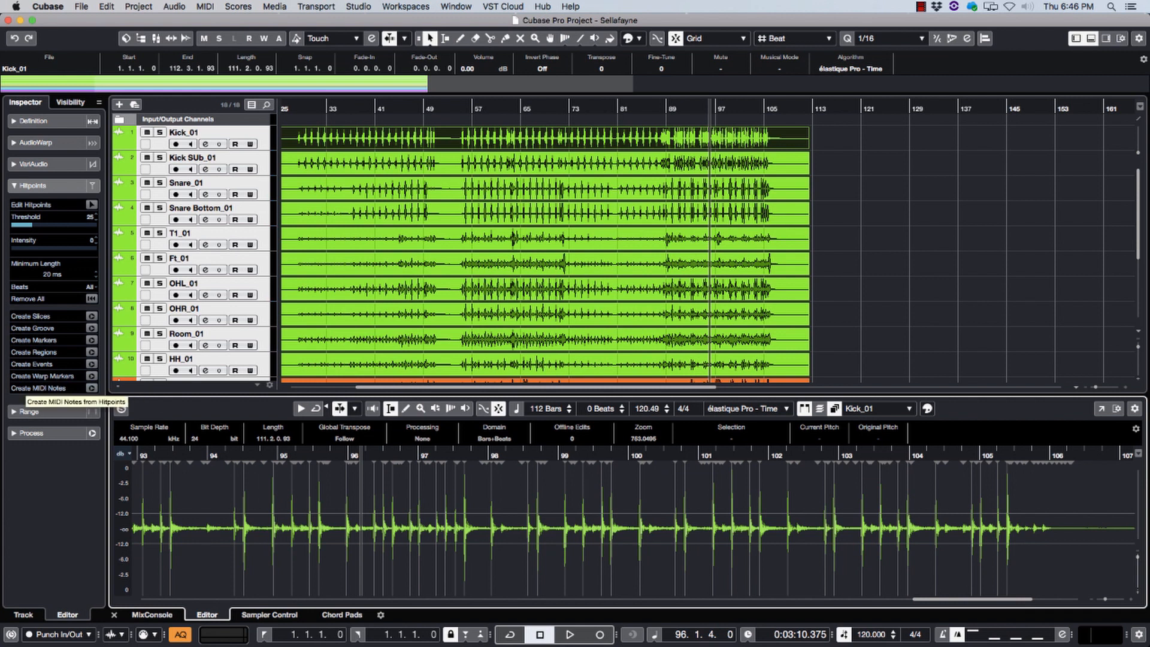
Step: Convert the kick hitpoints to MIDI notes on a new MIDI track with dynamic velocity, pitch C1 and length 1/8
click(27, 389)
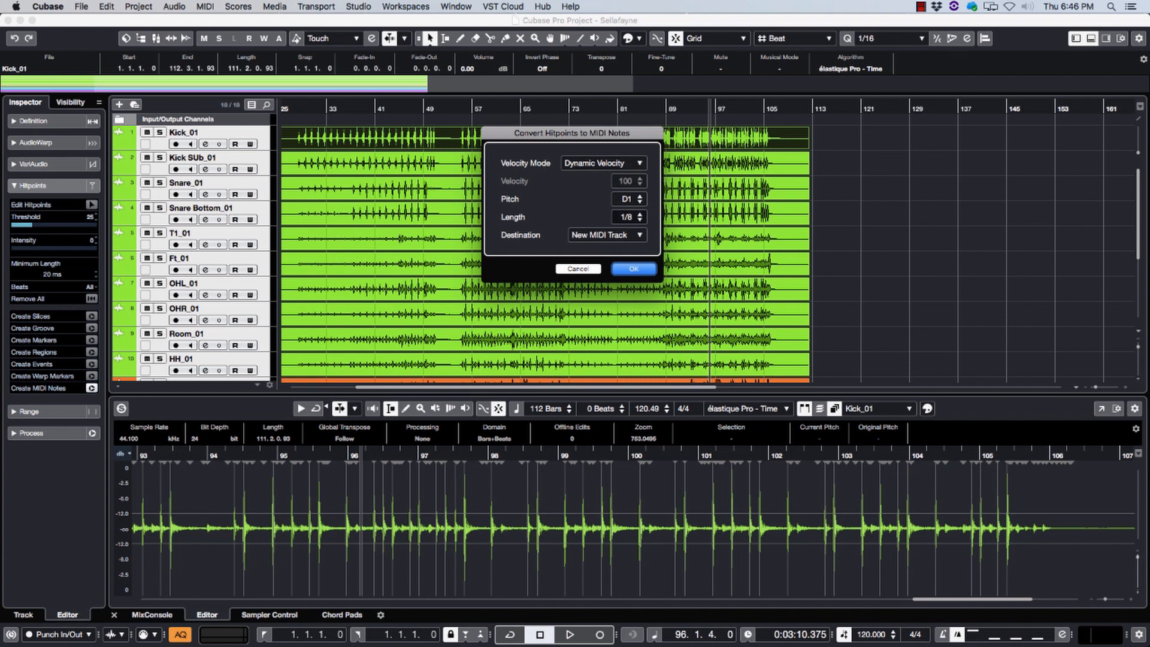
click(640, 202)
click(640, 202)
key(Return)
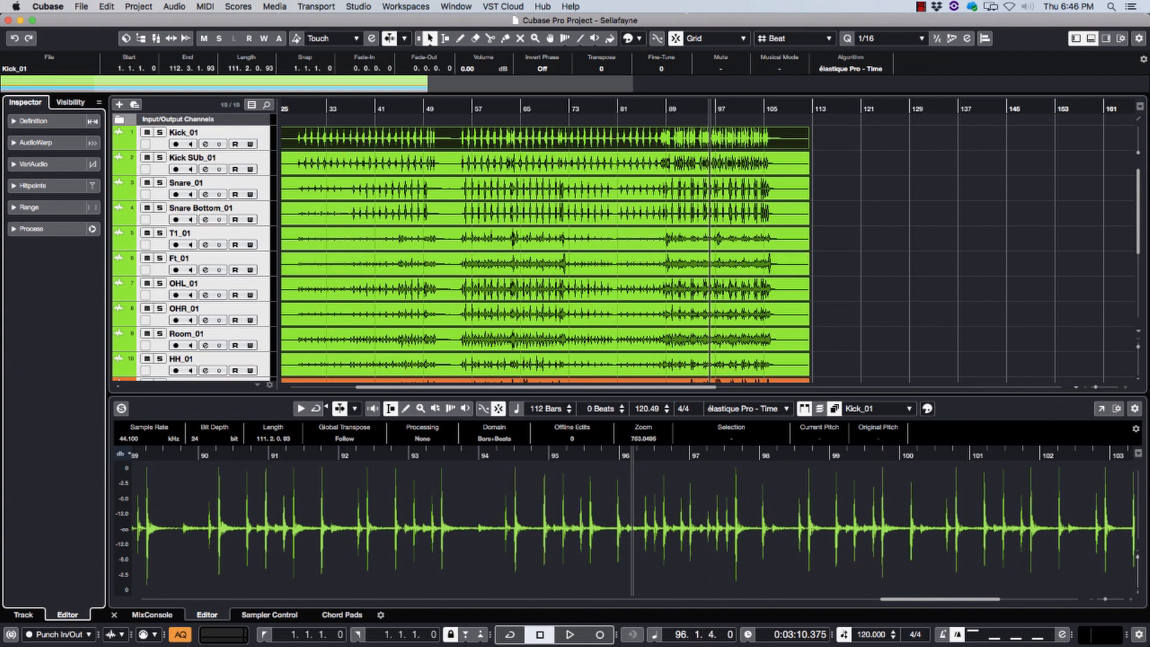
Step: Open the Kick_01_midi part on the MIDI 01 track and raise the velocities of all its notes
scroll(545, 252, down, 8)
click(231, 339)
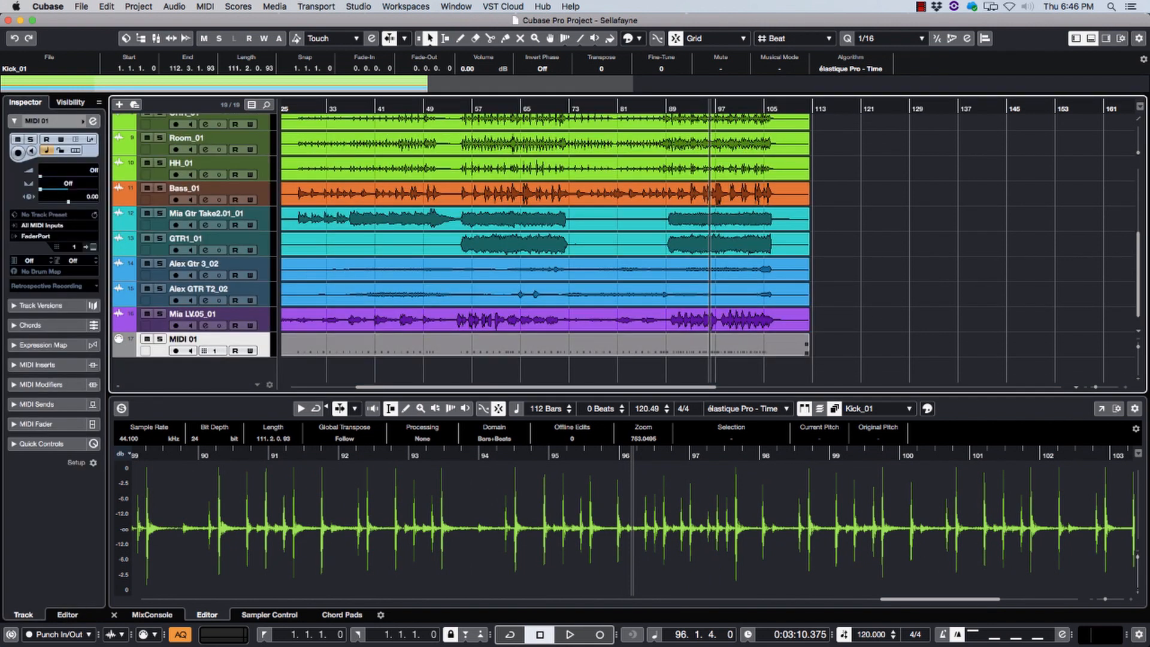
double_click(667, 345)
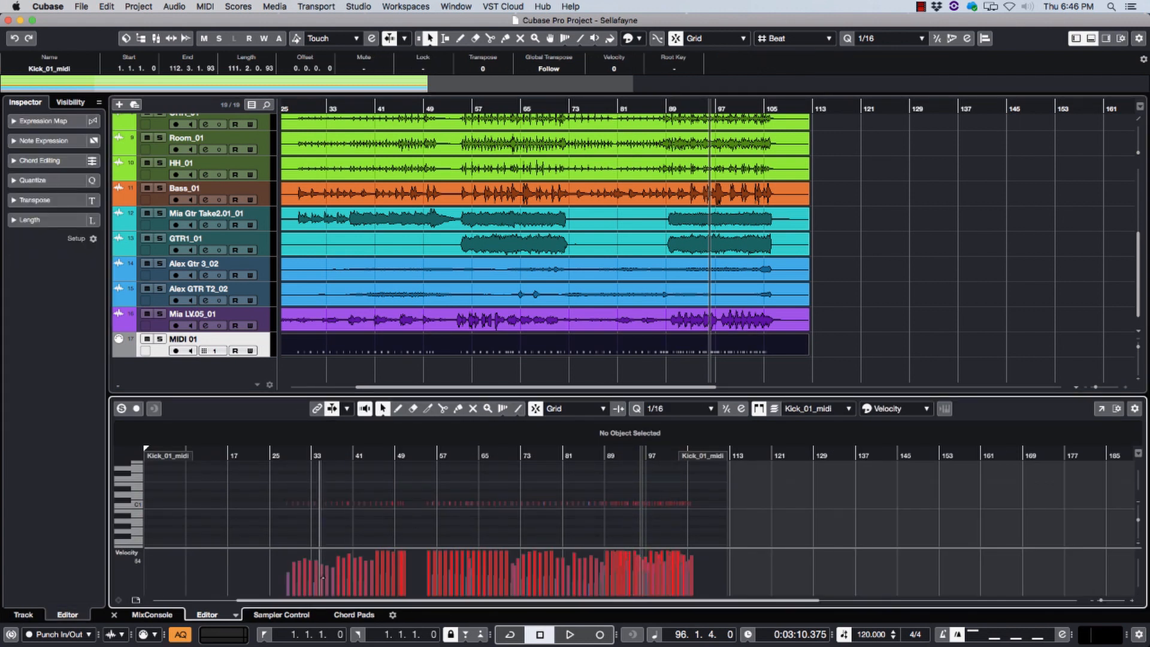
key(super+a)
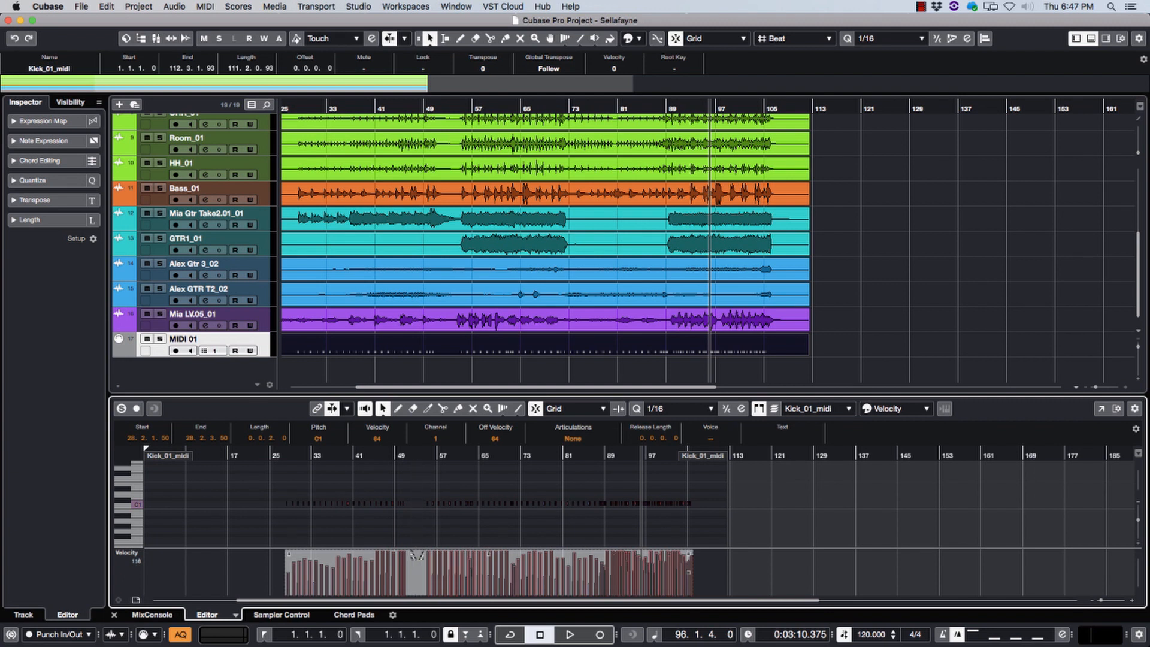
drag(417, 553, 416, 545)
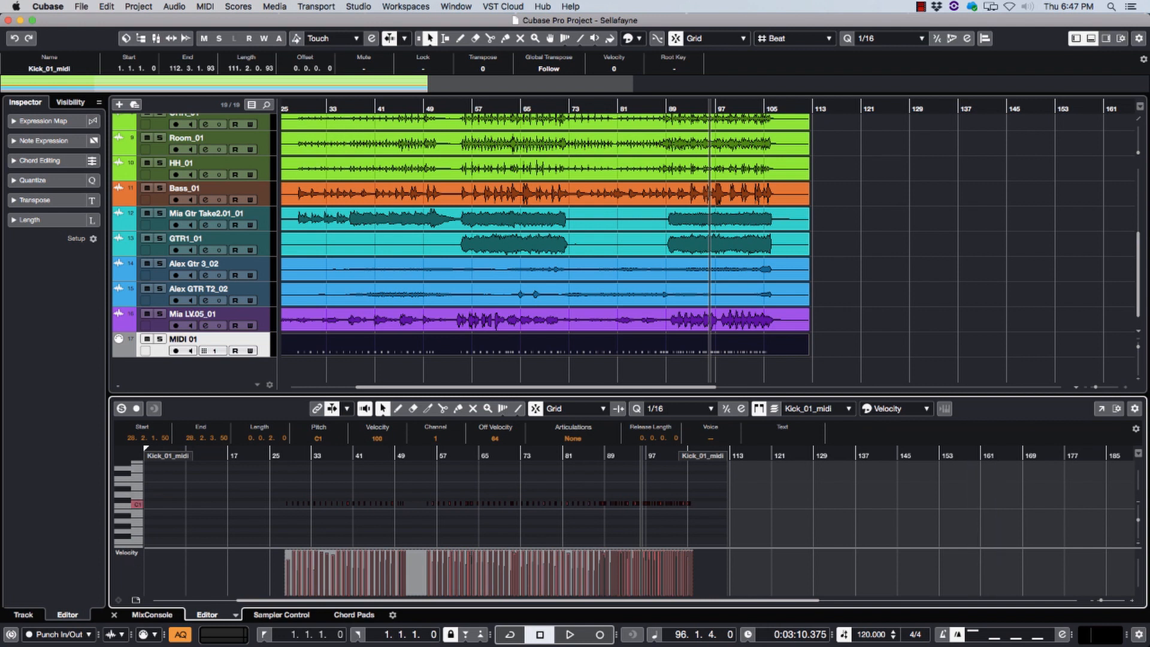
Step: Add an Addictive Drums 2 instrument track below MIDI 01 and copy the Kick_01_midi part onto it
click(204, 340)
right_click(200, 367)
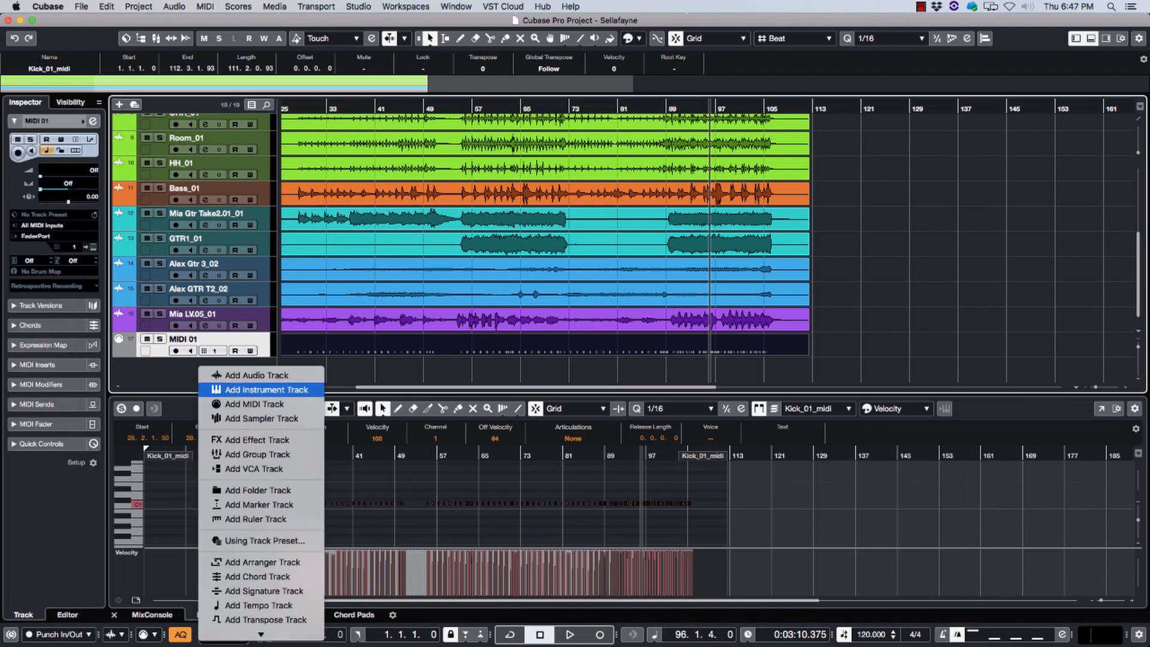
click(258, 391)
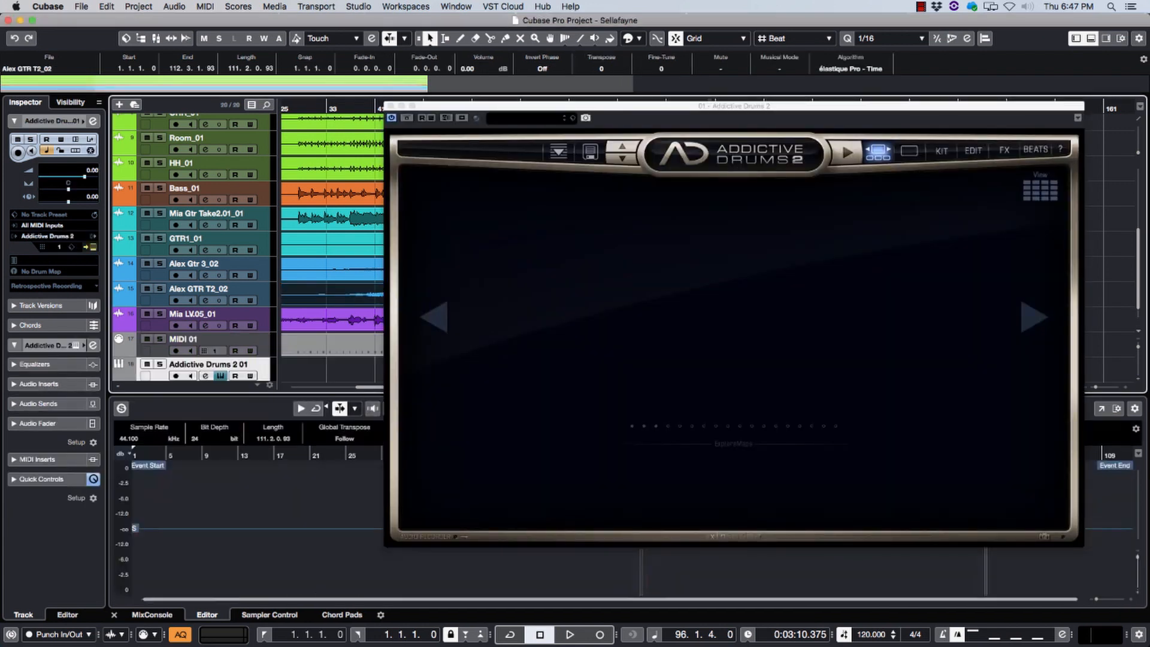
click(391, 106)
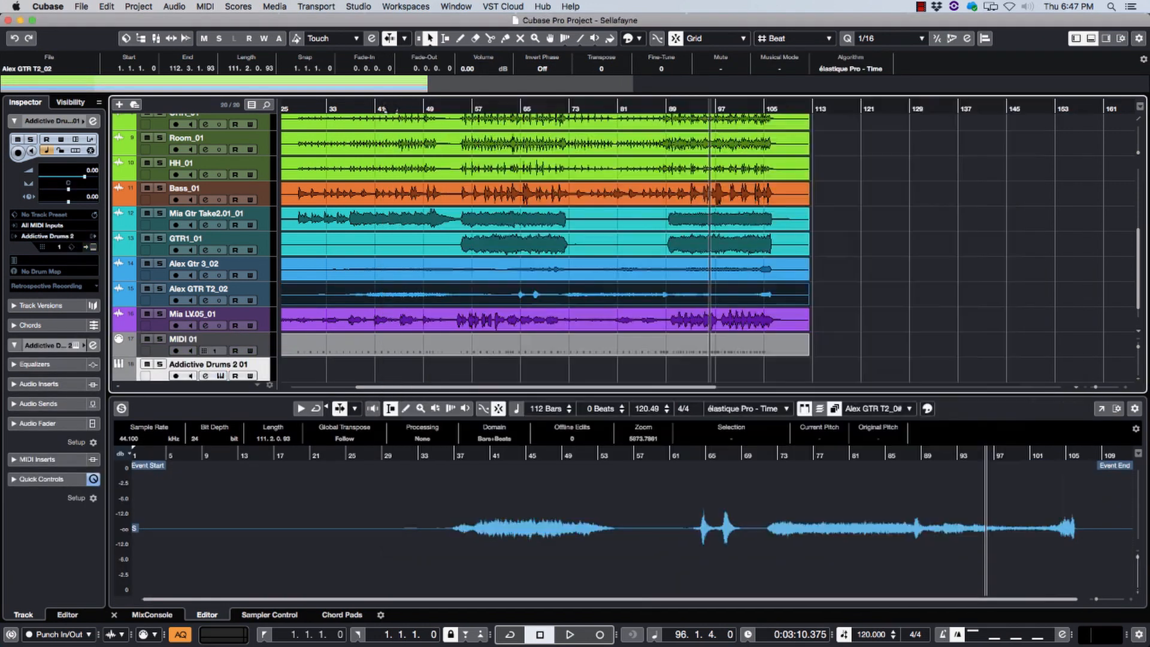
click(544, 344)
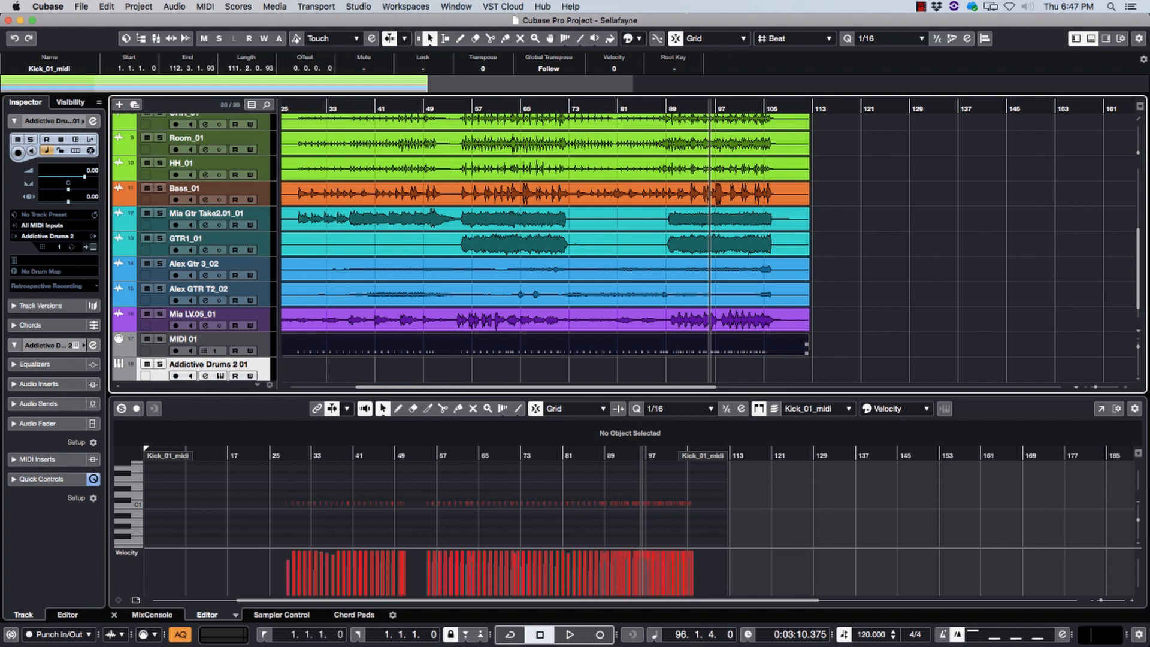
mouse_move(370, 345)
mouse_down()
mouse_move(371, 385)
mouse_move(371, 368)
mouse_up()
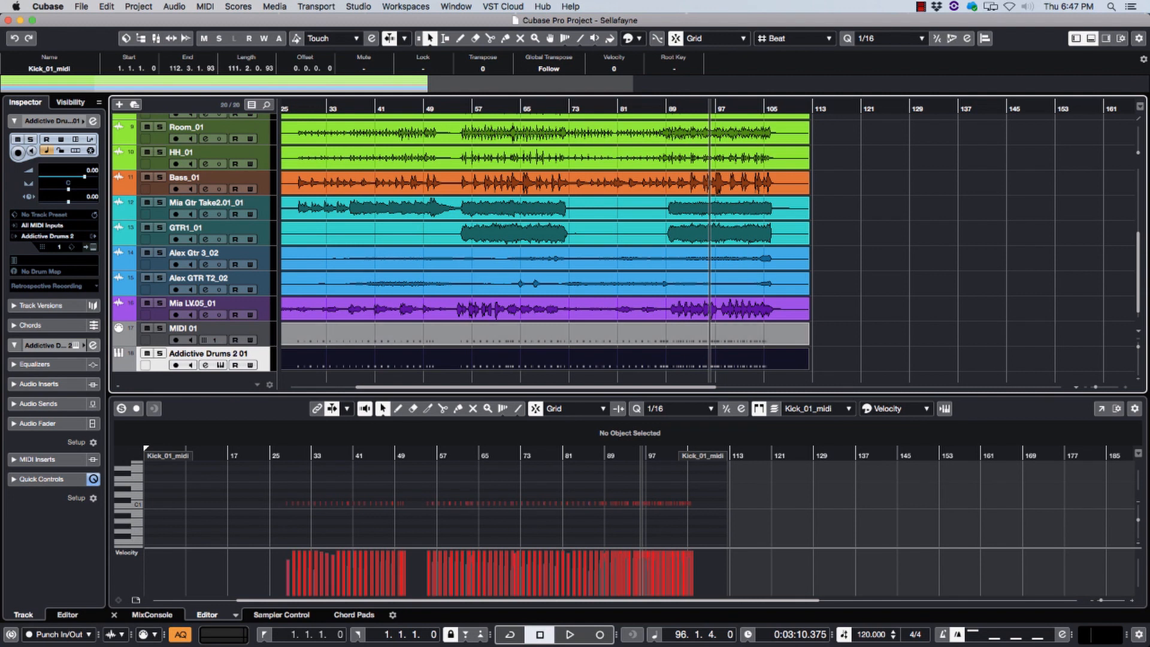
Step: Solo the Addictive Drums 2 01 track and place the playhead in bar 54, just before the full section starts
key(s)
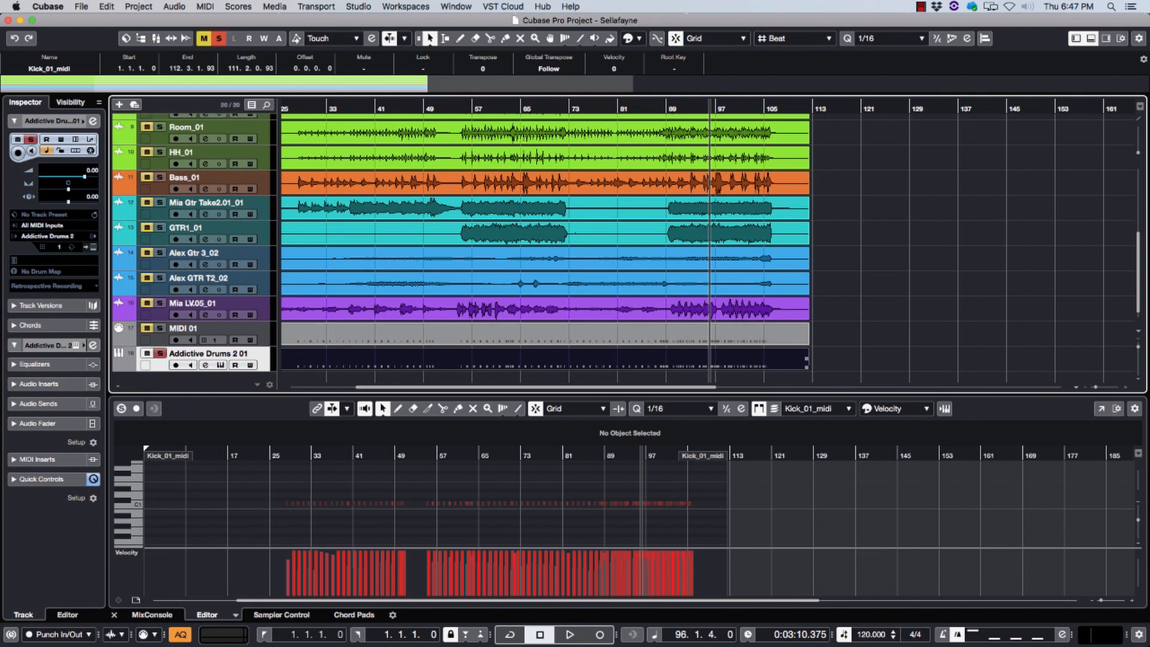
click(295, 109)
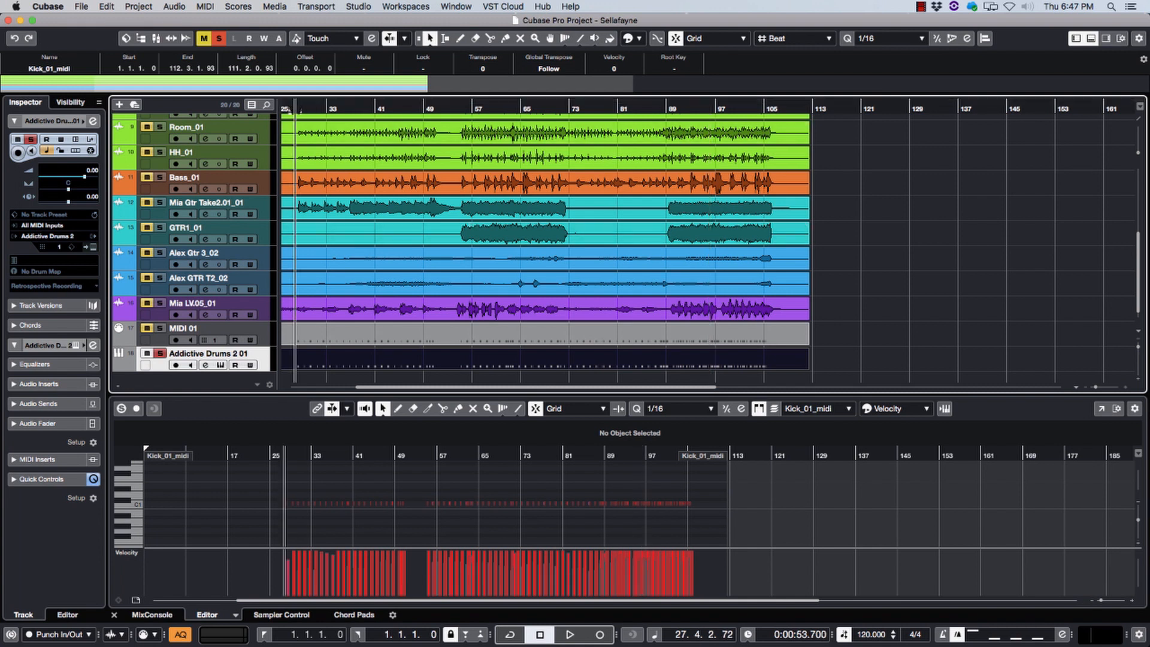
click(466, 110)
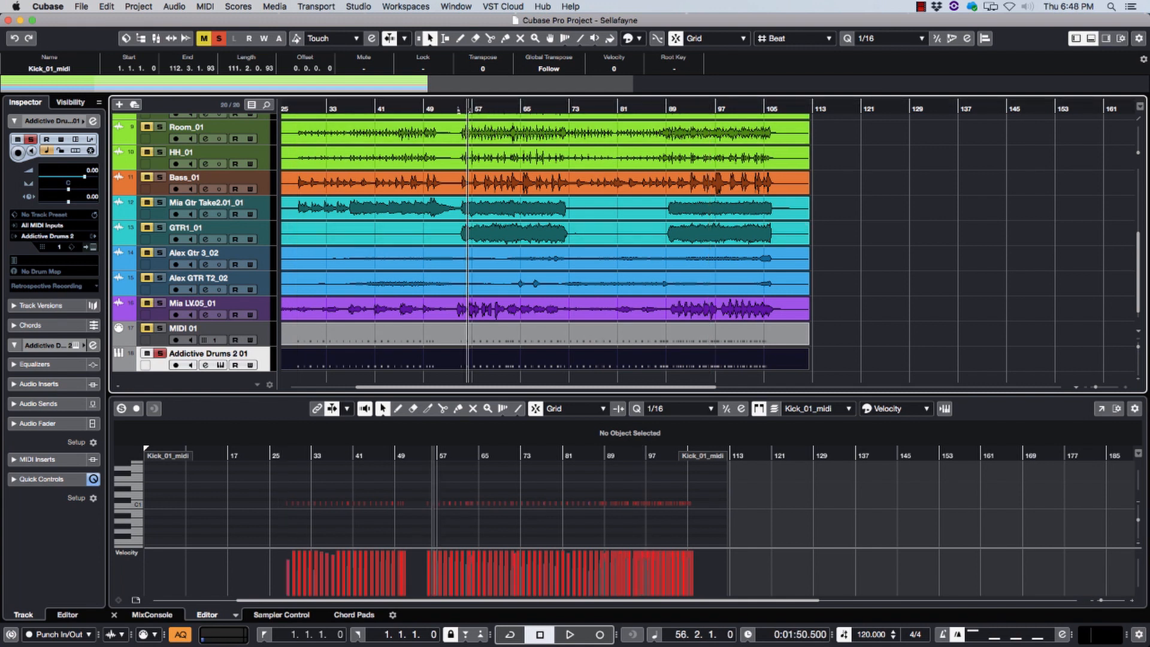
click(457, 109)
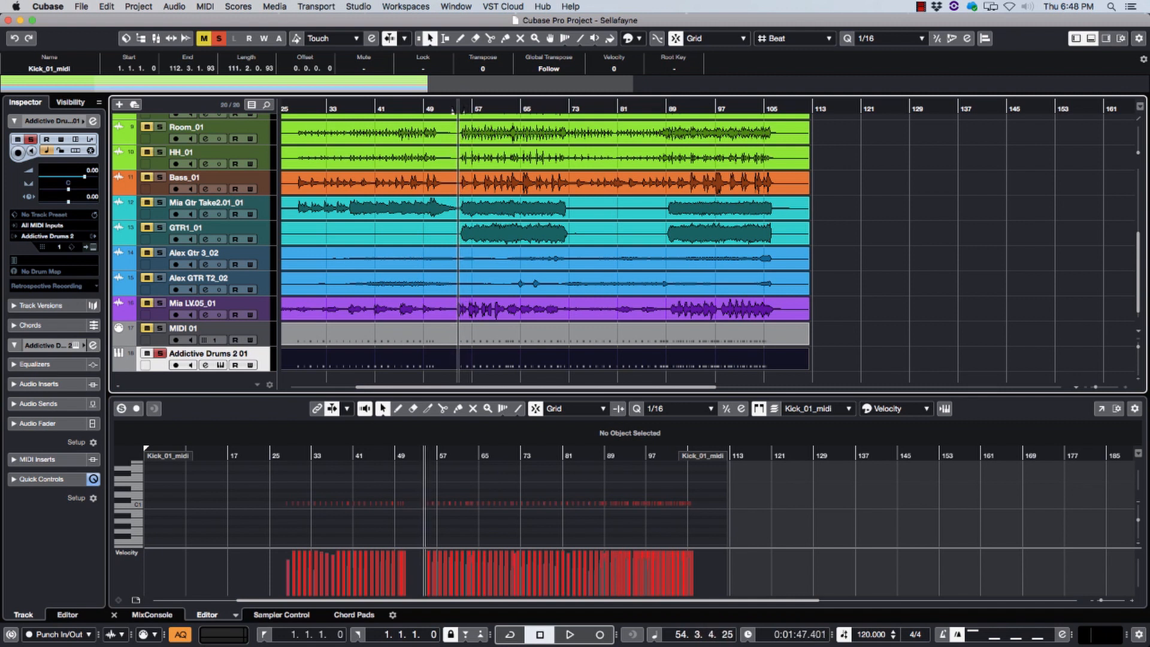
Step: Open the Addictive Drums 2 instrument and bring up the Fairfax Vol 1 - Neutral kit for the kick sound
key(space)
scroll(458, 114, left, 5)
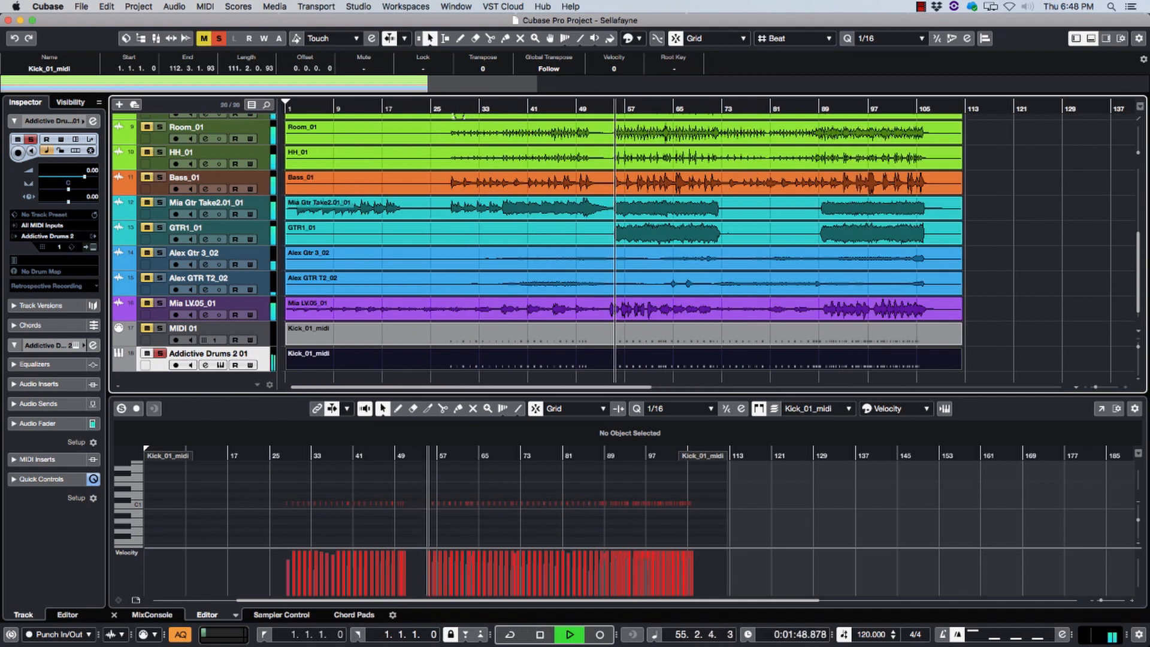
click(220, 365)
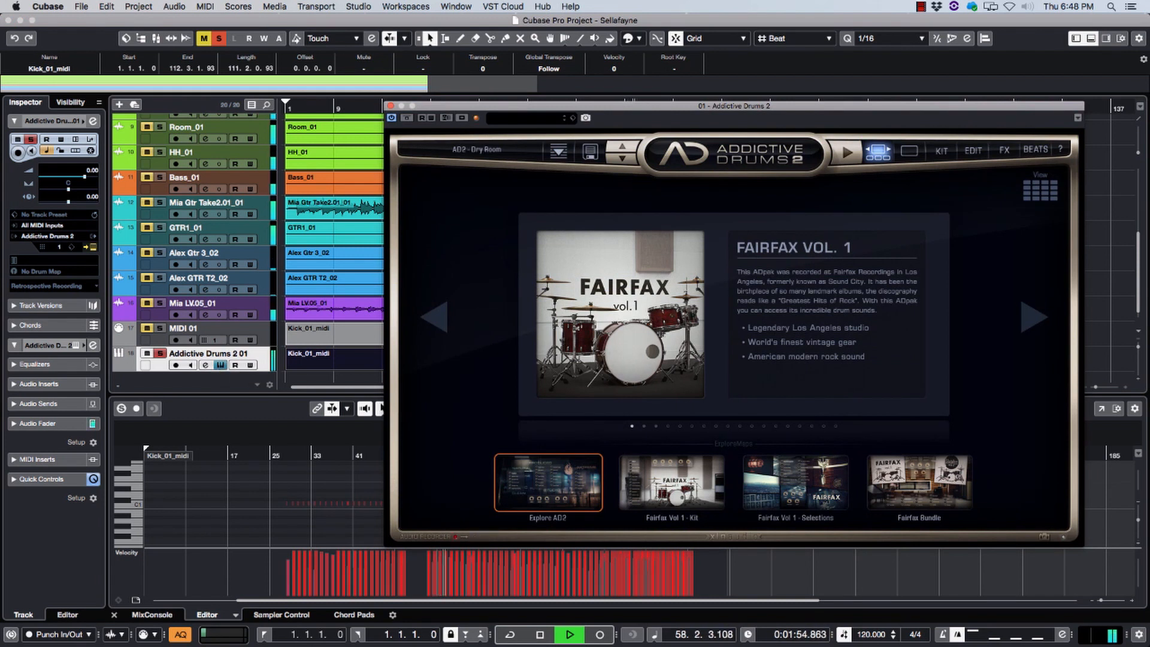
key(space)
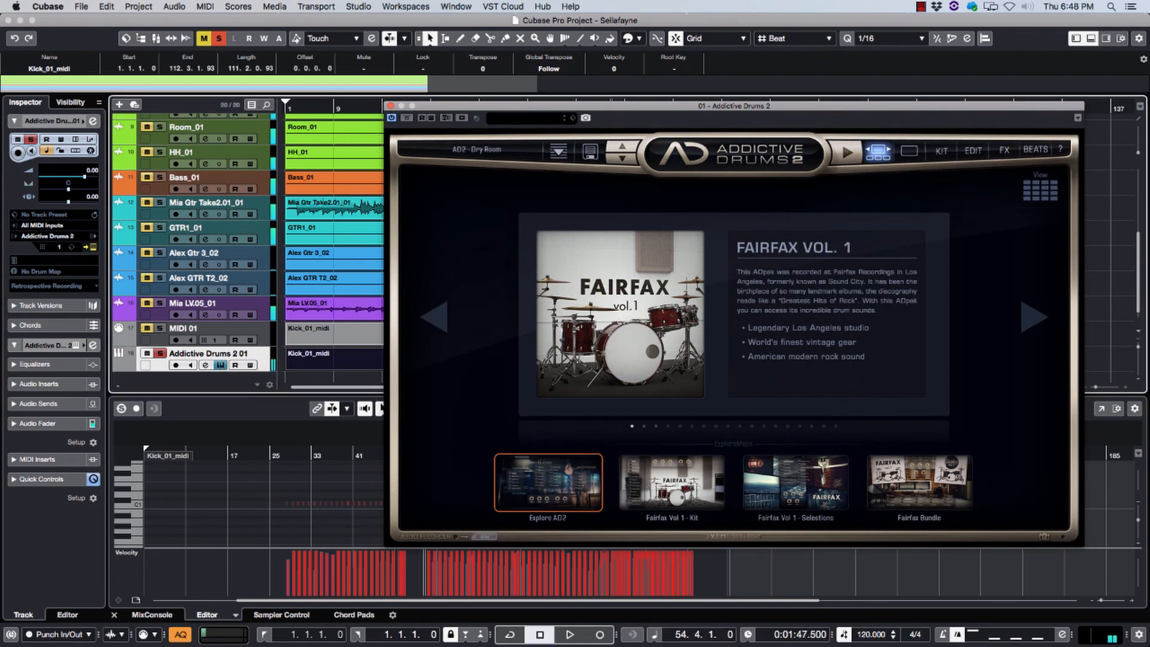
click(910, 151)
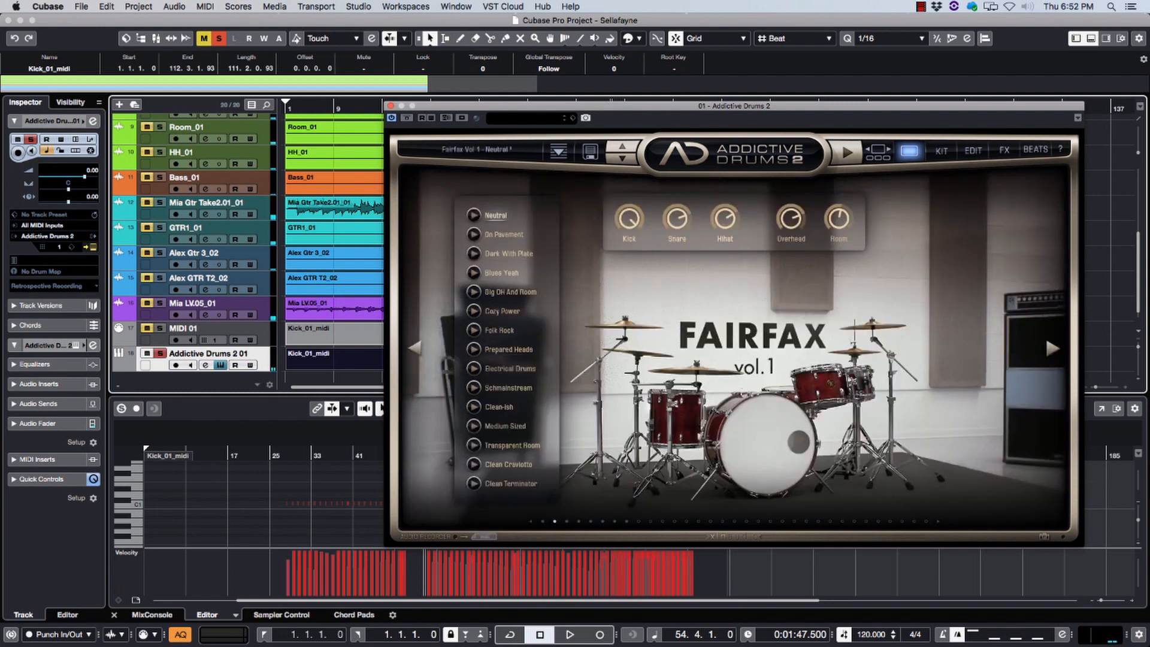
Step: Audition the triggered kick with the Fairfax Vol. 1 kit and close the instrument window
key(space)
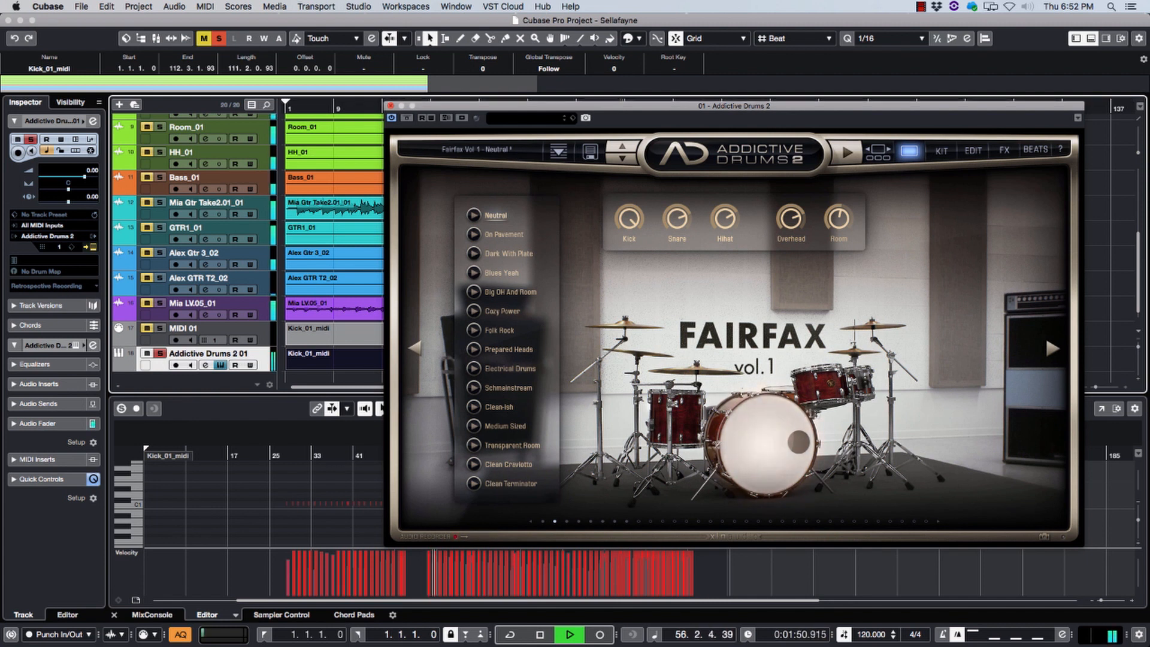
click(391, 106)
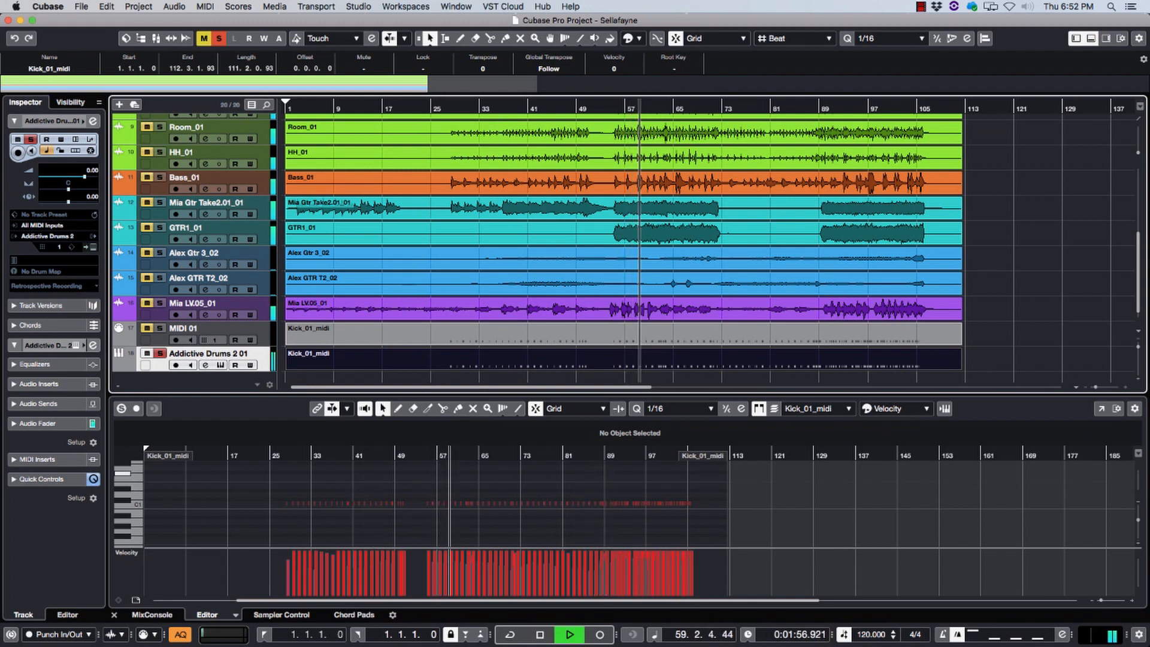
key(space)
Step: Set the locator range from bar 1 to bar 113 around all recorded parts and unsolo the Addictive Drums 2 01 track
scroll(623, 246, up, 5)
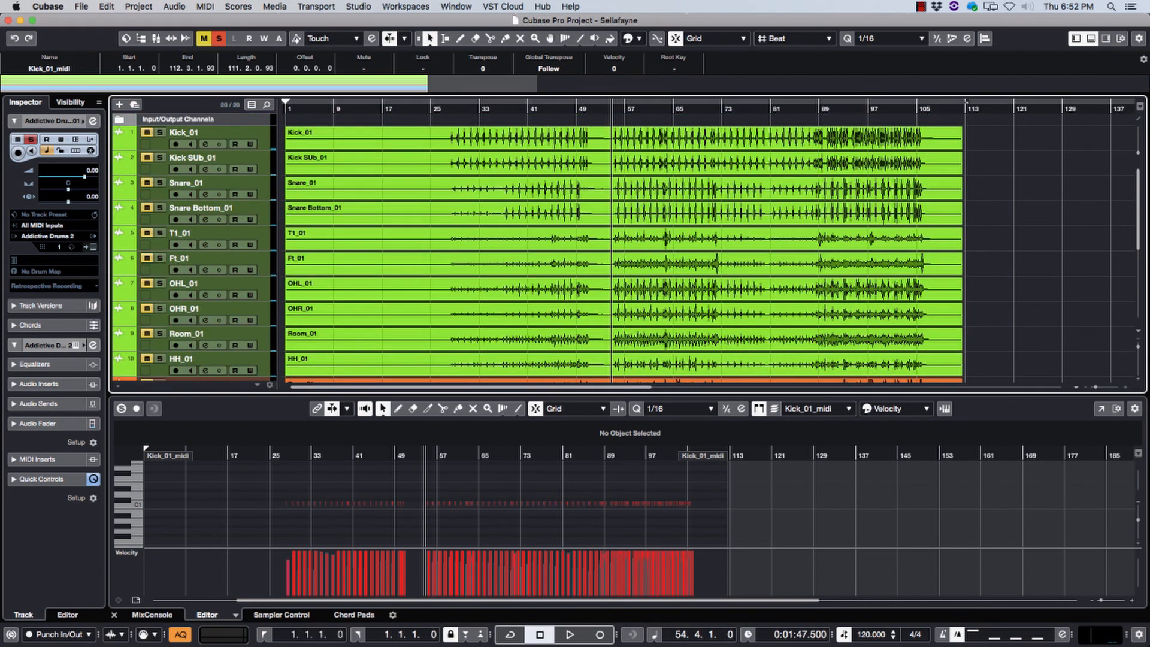
drag(966, 103, 287, 103)
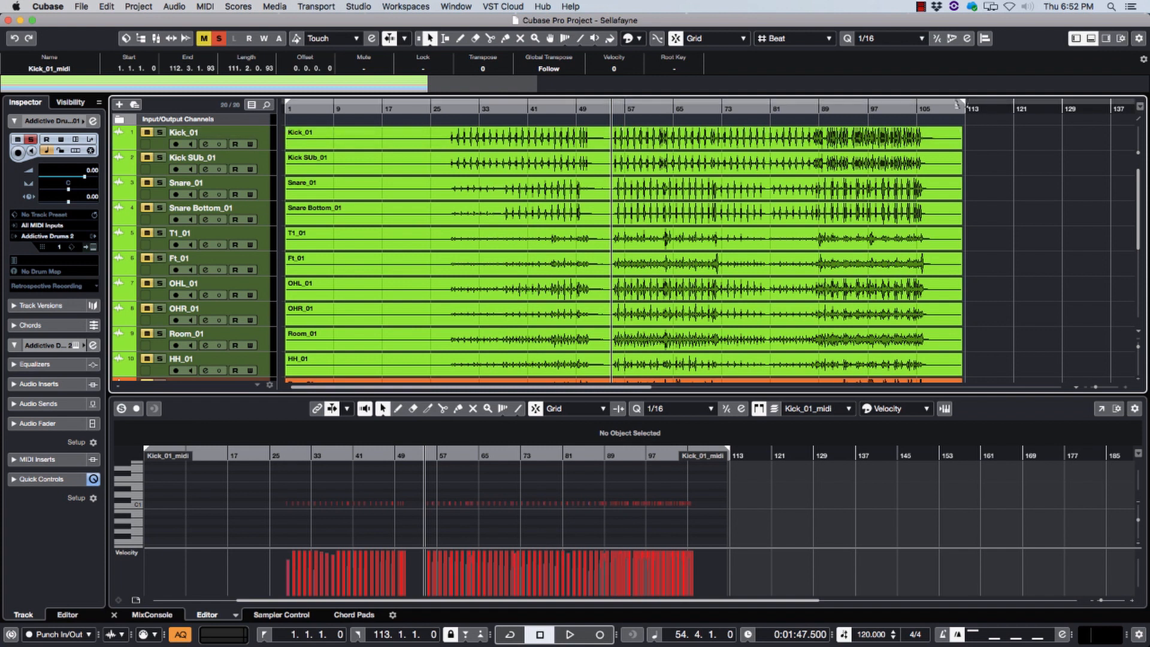
scroll(624, 248, down, 5)
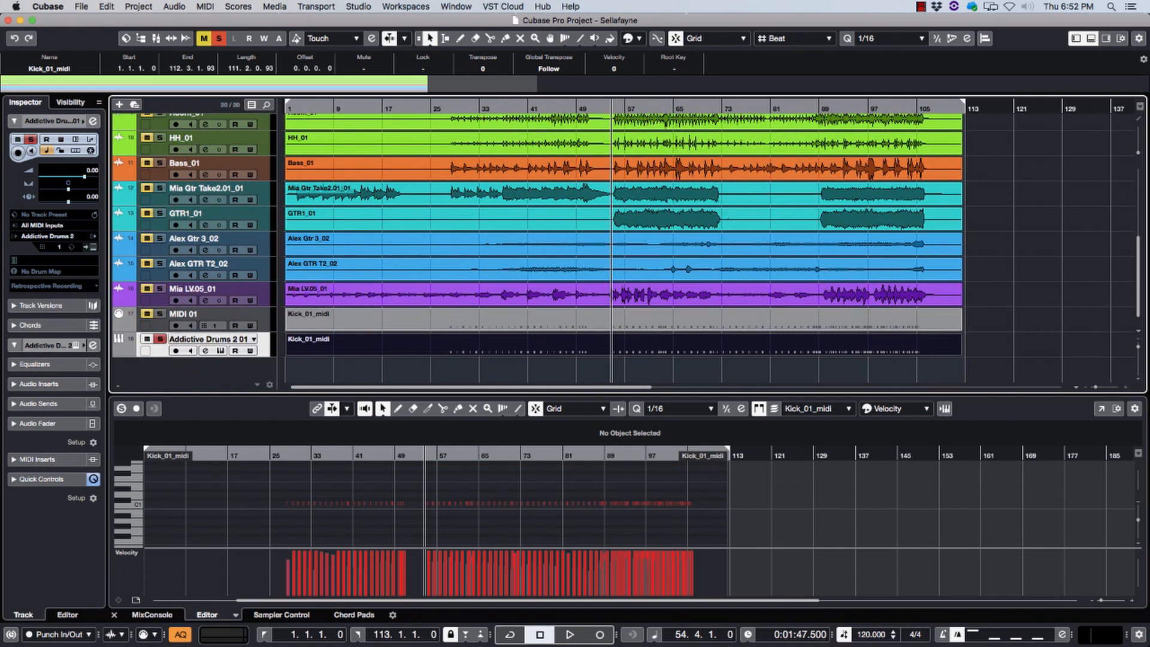
key(s)
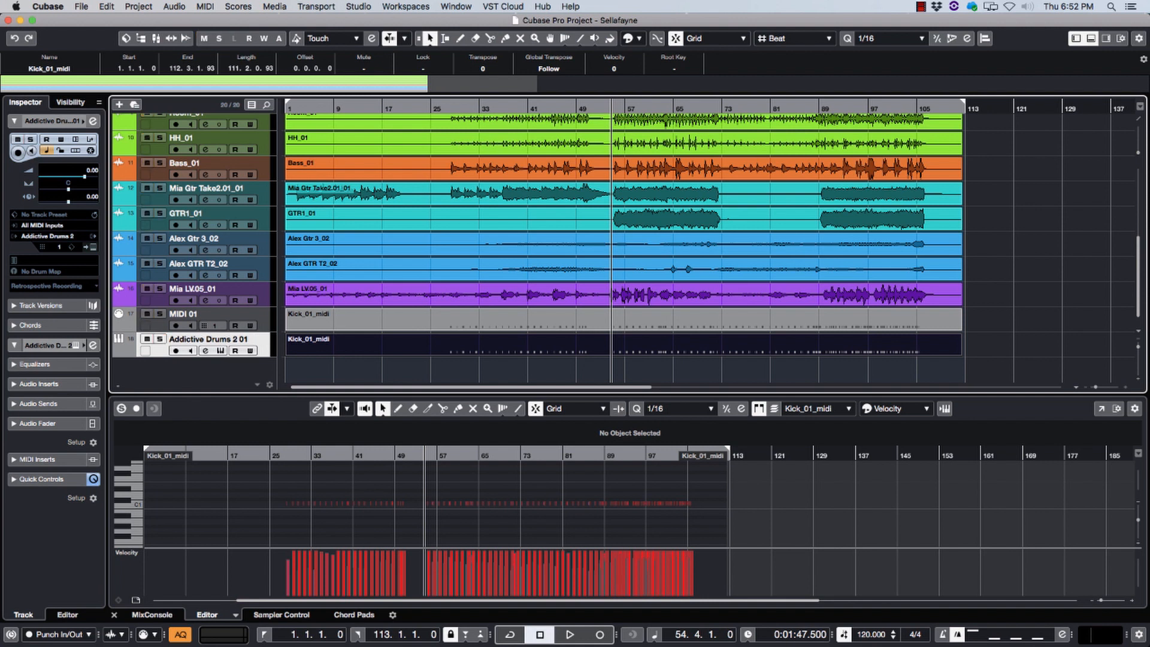
Step: Set up an audio mixdown export of only the Addictive Drums 2 01 channel that creates an audio track after export
click(81, 6)
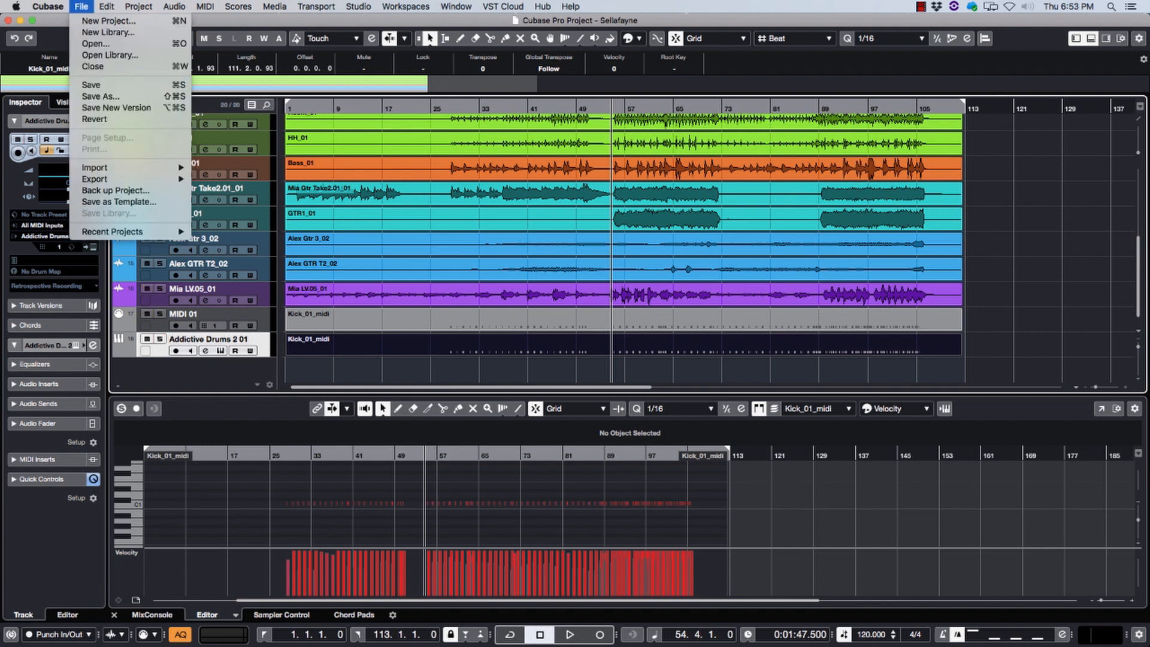
mouse_move(95, 178)
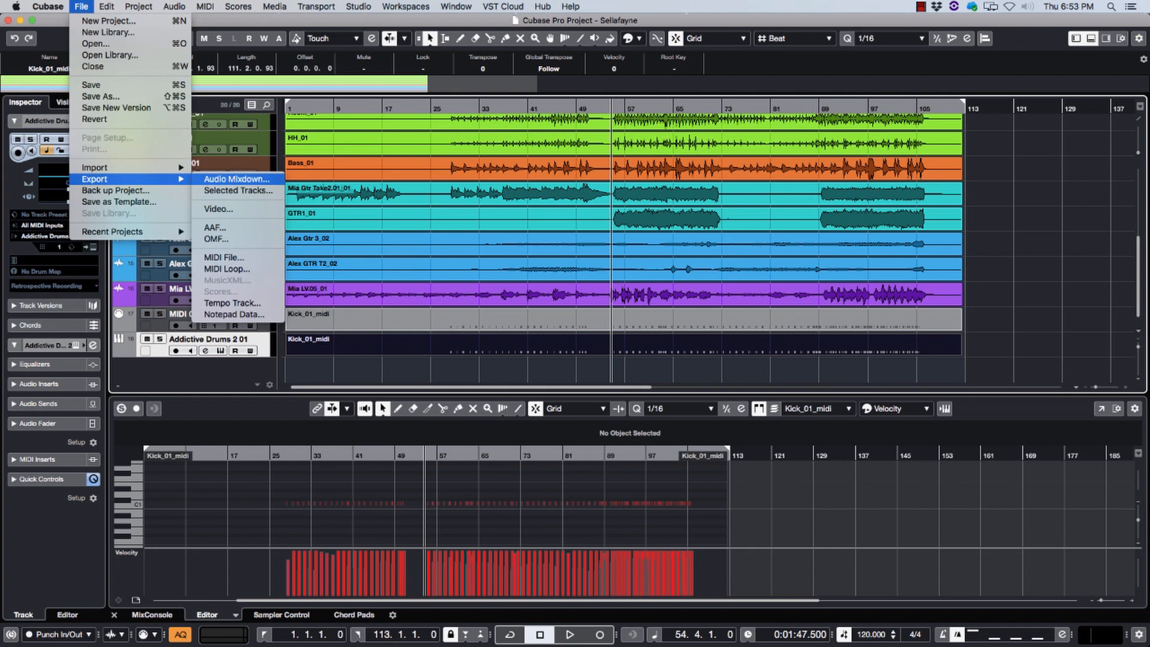
click(237, 179)
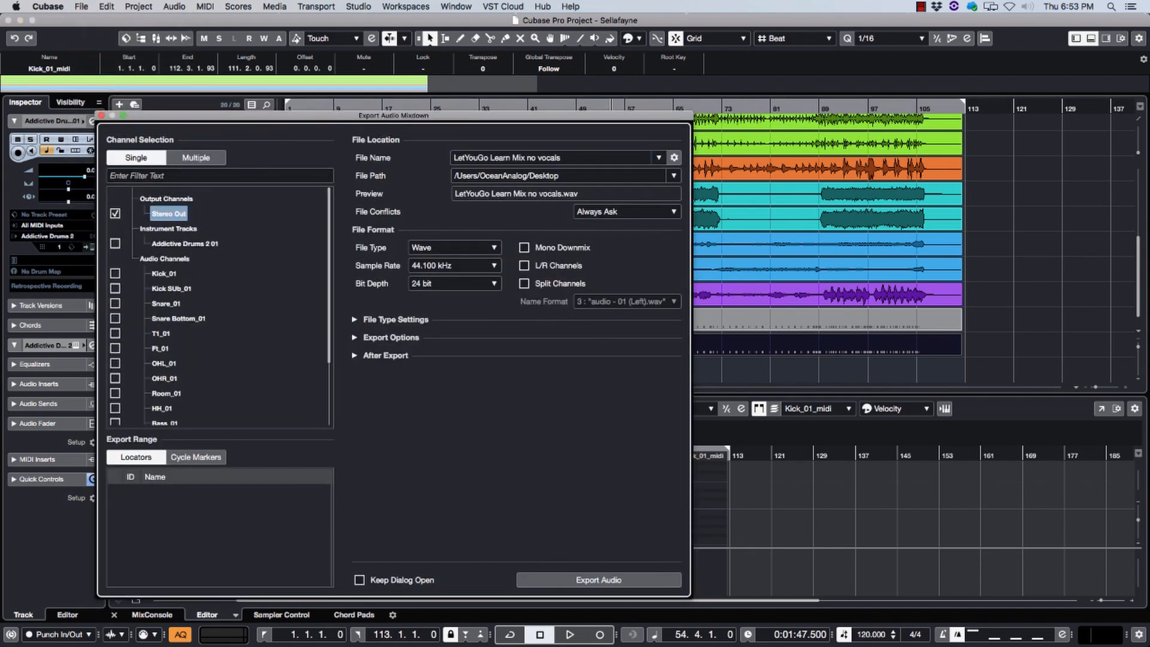
scroll(219, 305, down, 3)
scroll(219, 306, up, 3)
click(115, 244)
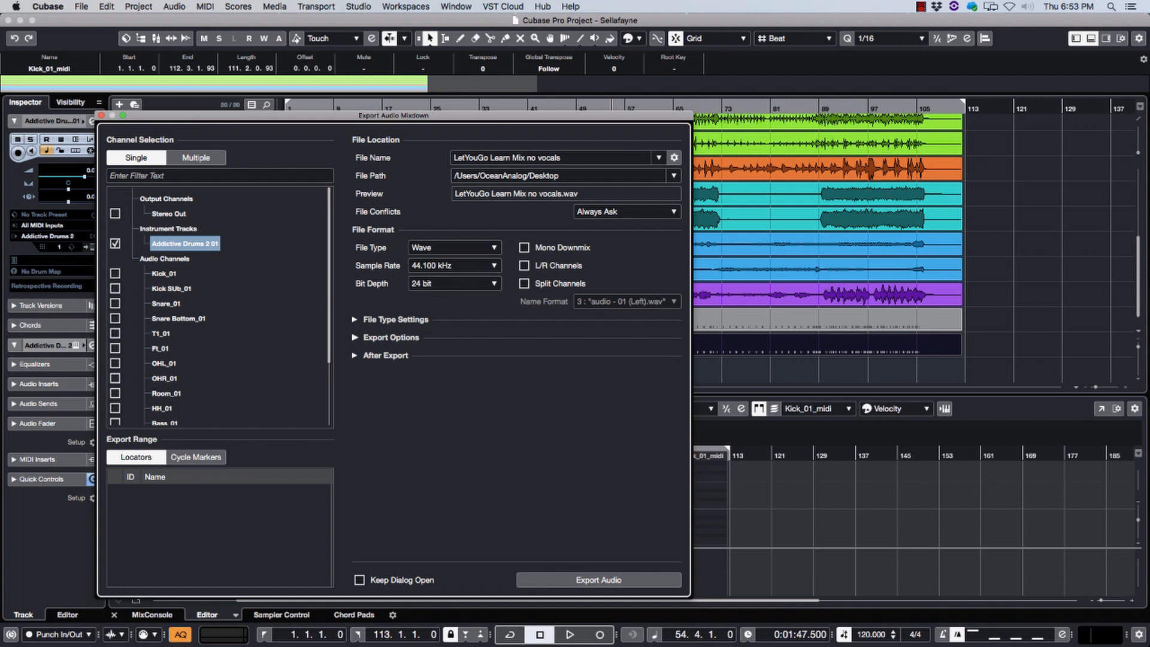
click(355, 356)
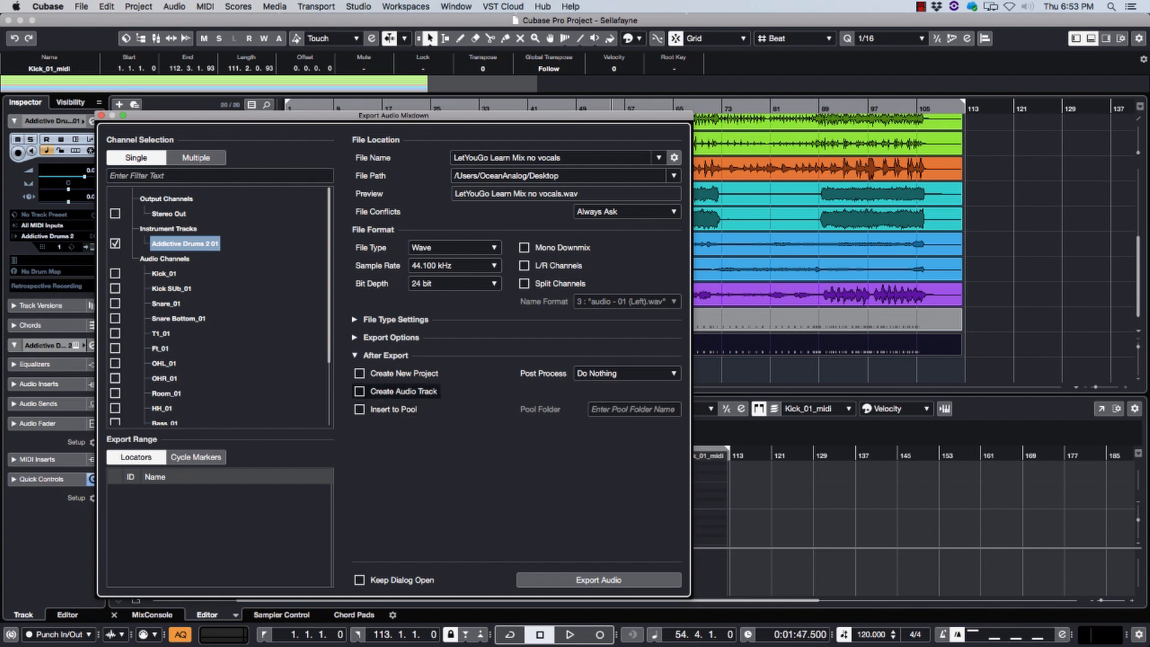
click(359, 392)
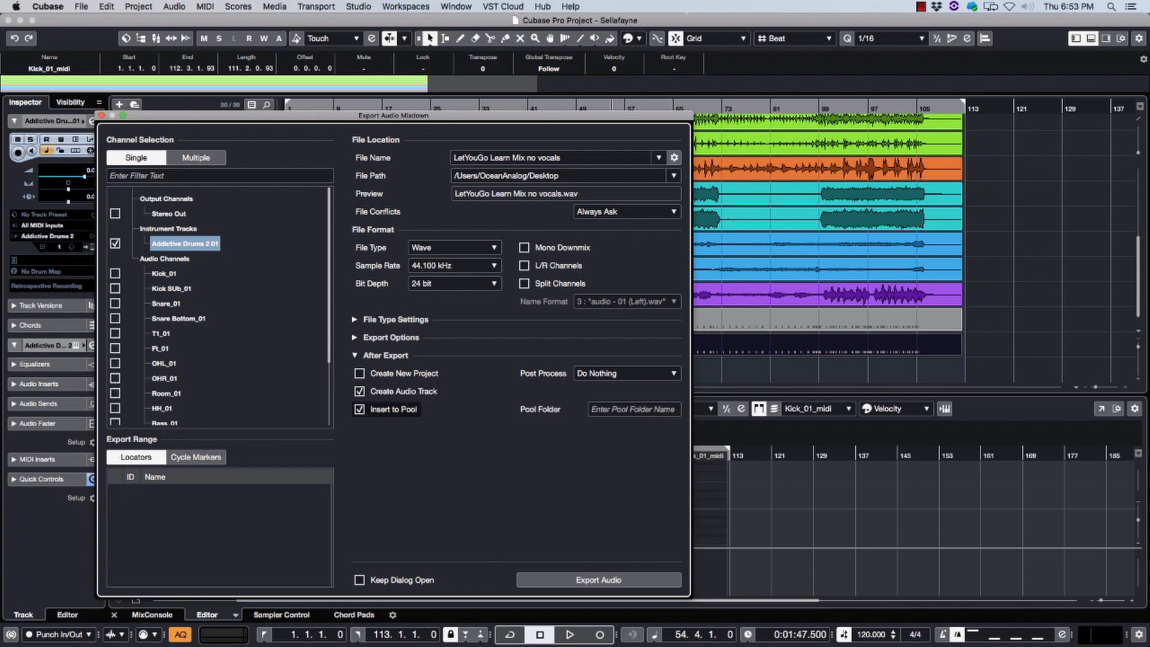
Step: Name the mixdown file Kick Sample and export the audio
click(552, 158)
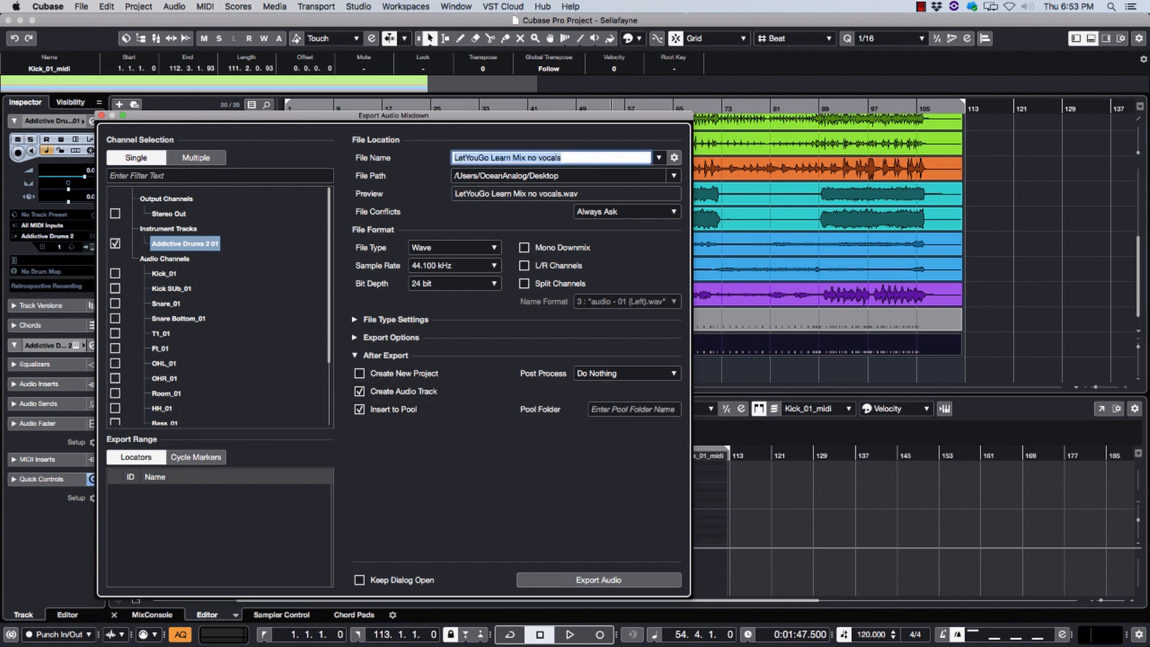
key(BackSpace)
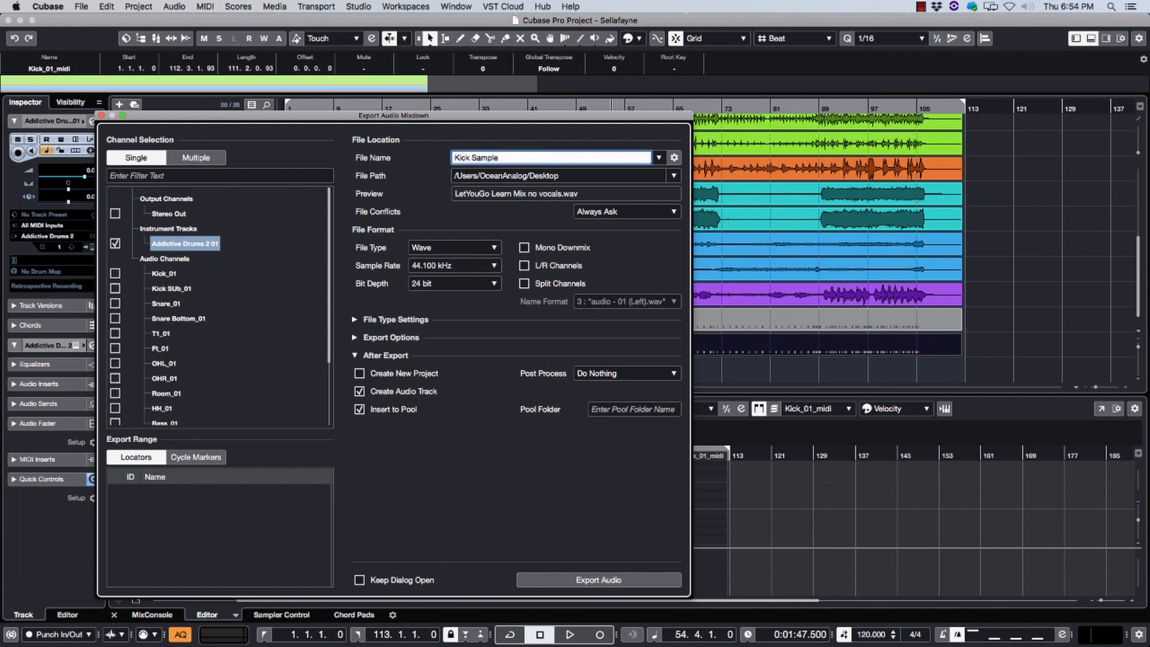
key(Return)
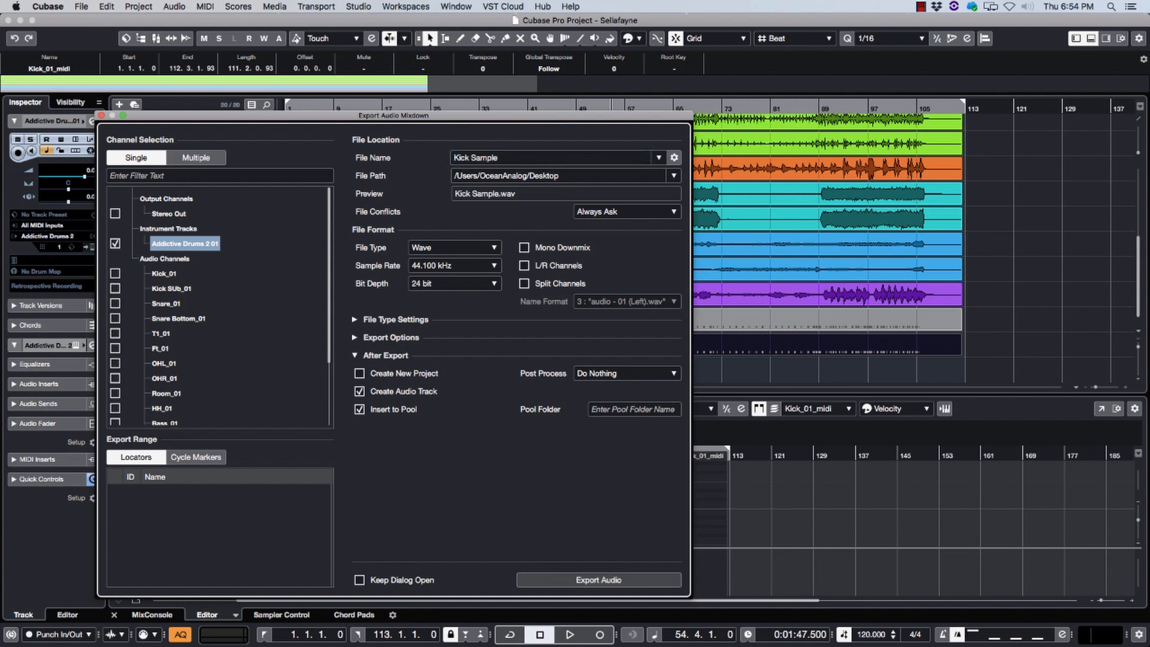
key(Return)
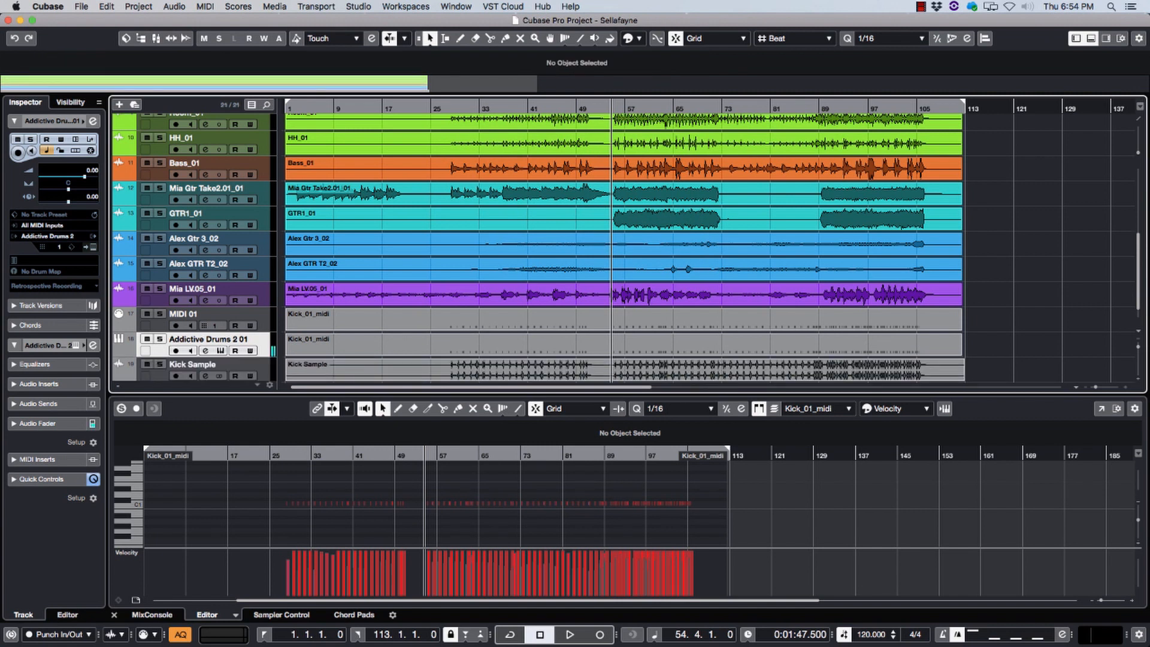
Step: Solo the rendered Kick Sample track, listen to it from bar 54, and unsolo it
scroll(626, 248, down, 1)
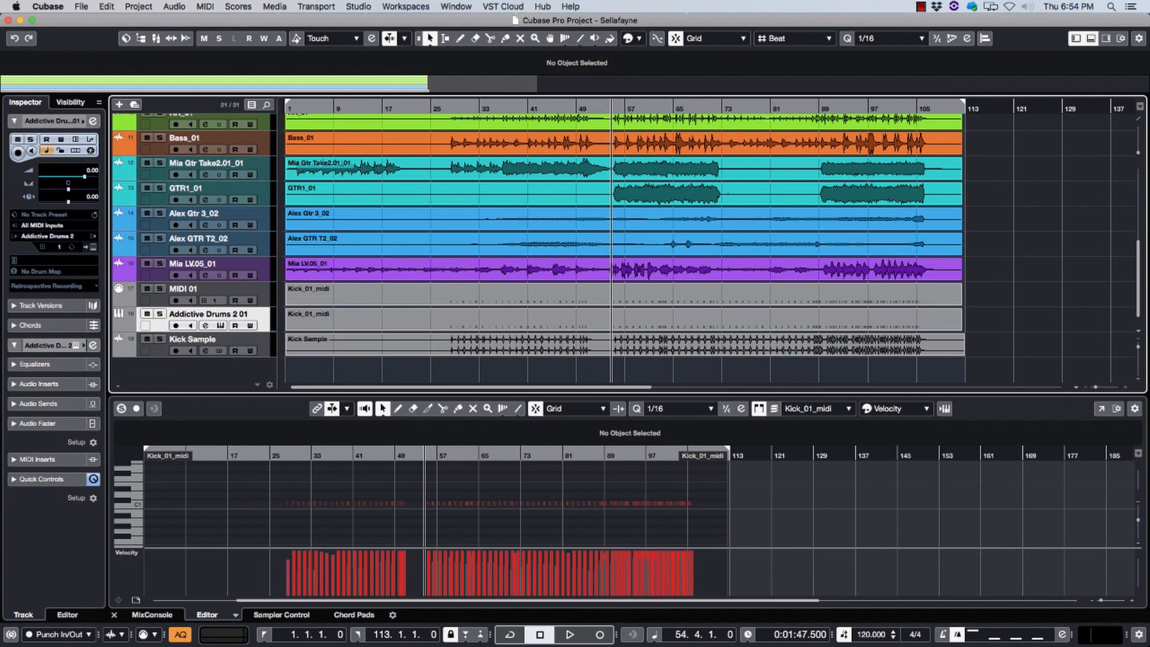
click(160, 339)
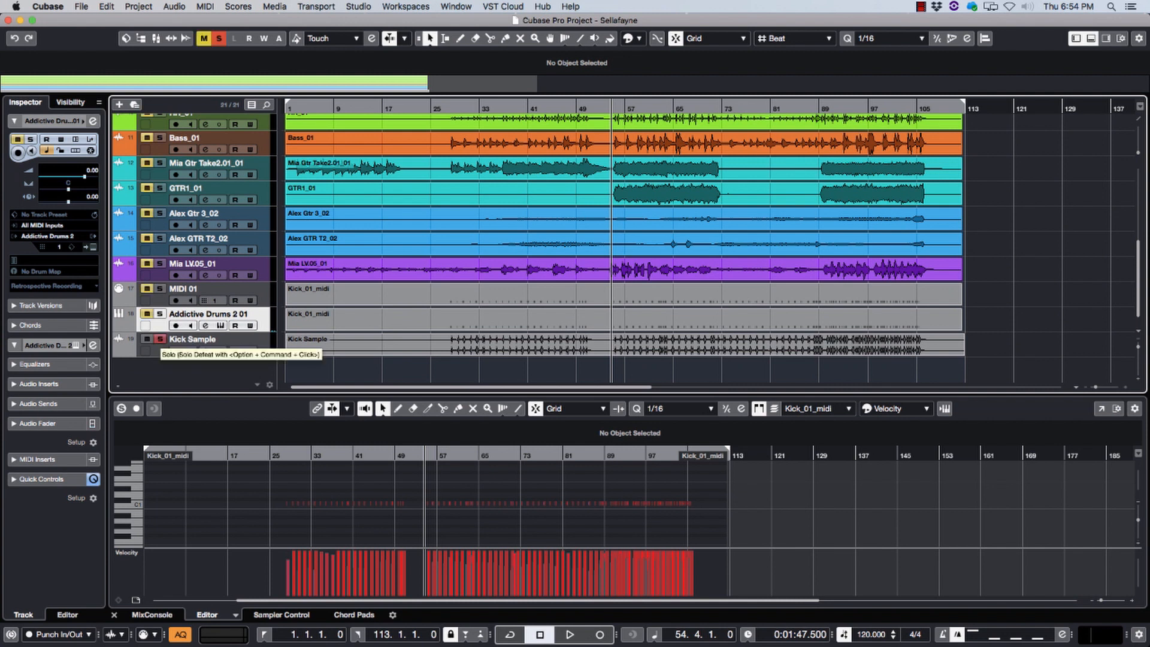
key(space)
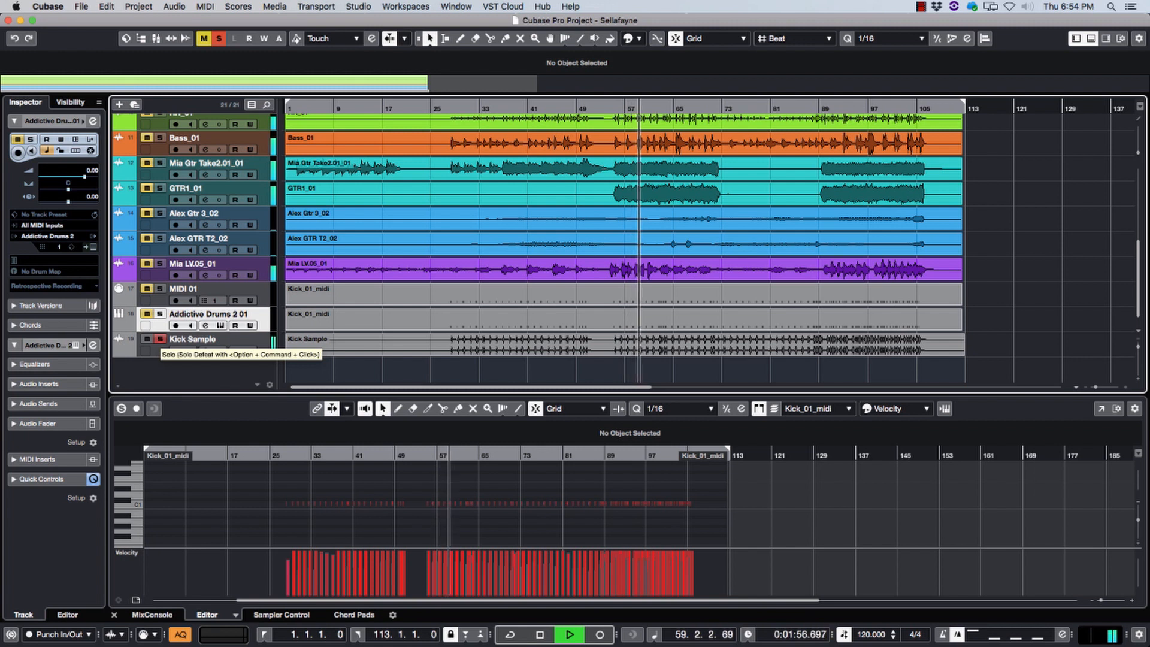
key(space)
click(160, 339)
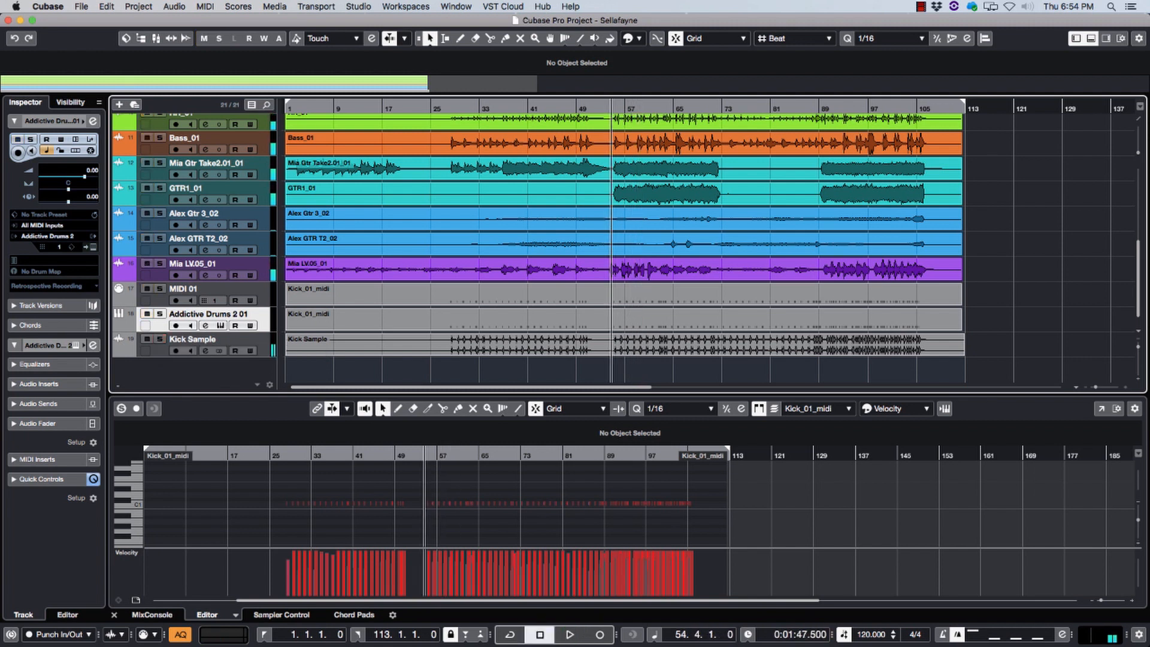
Step: Move the Kick Sample track up to sit directly below Kick SUb_01
click(193, 340)
scroll(619, 239, up, 10)
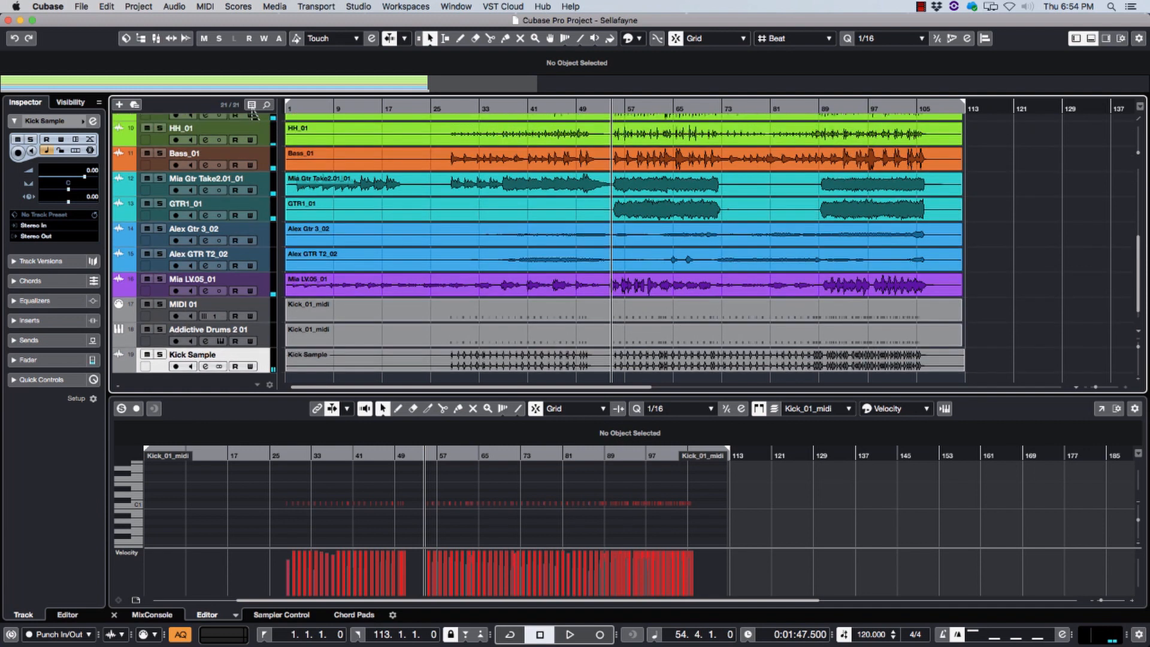
scroll(619, 240, down, 10)
scroll(623, 246, up, 2)
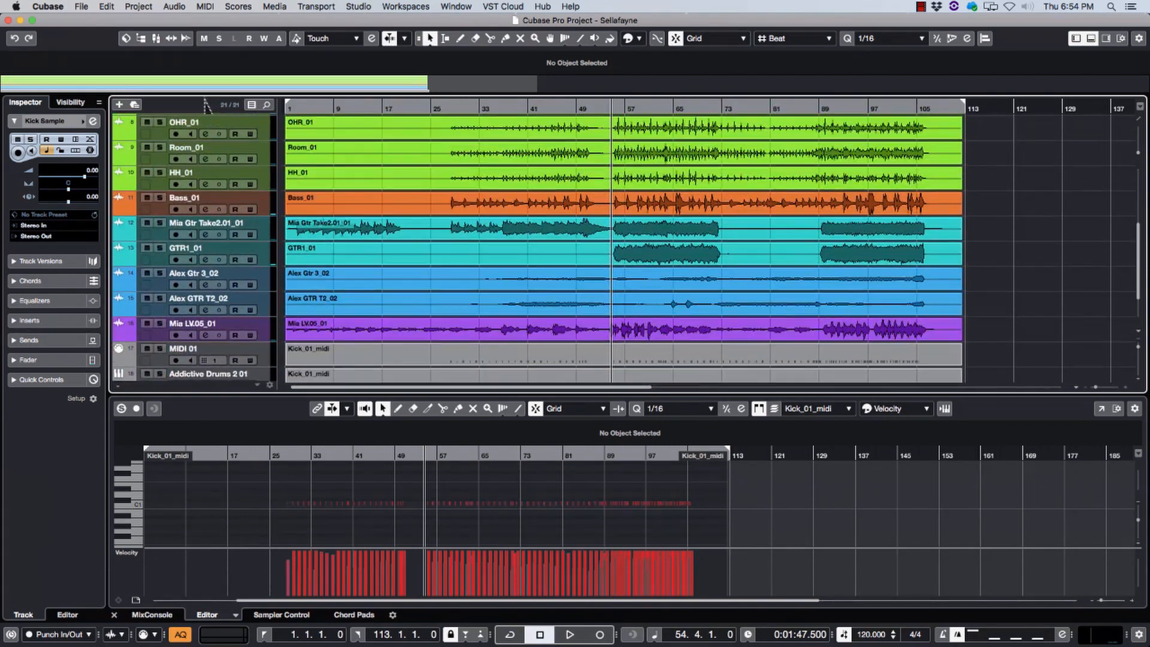
scroll(623, 246, up, 7)
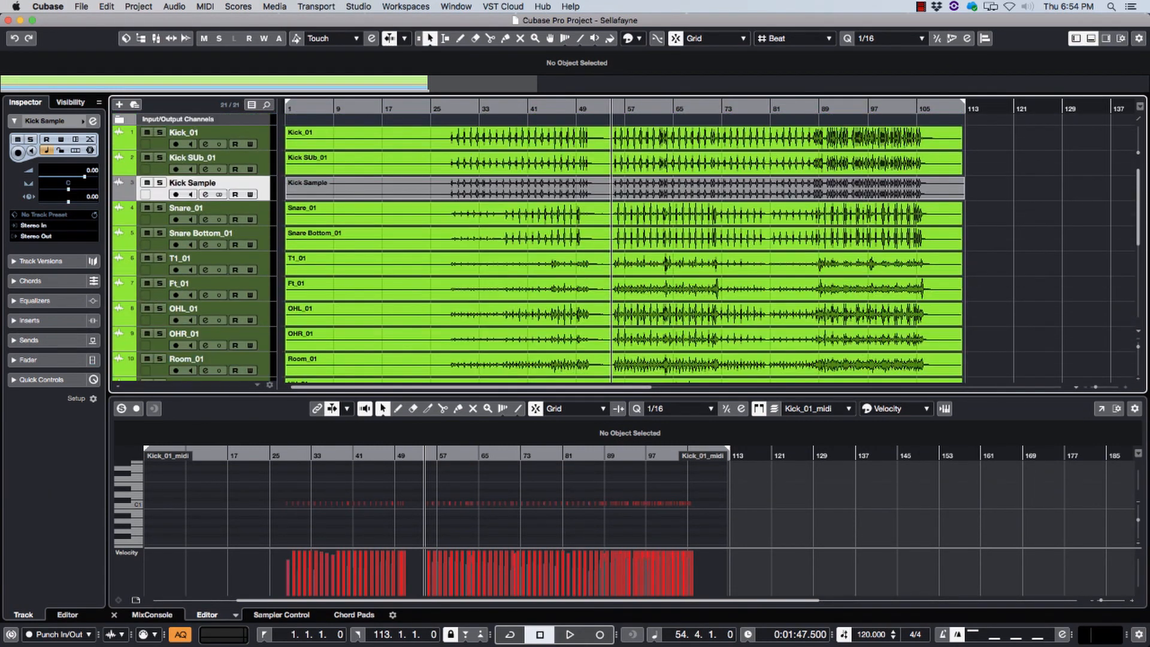
Step: Mute MIDI 01 and Addictive Drums 2 01, and during playback set the mixer faders to about -0.84 for Kick SUb_01 and -2.51 for Kick Sample
key(space)
key(space)
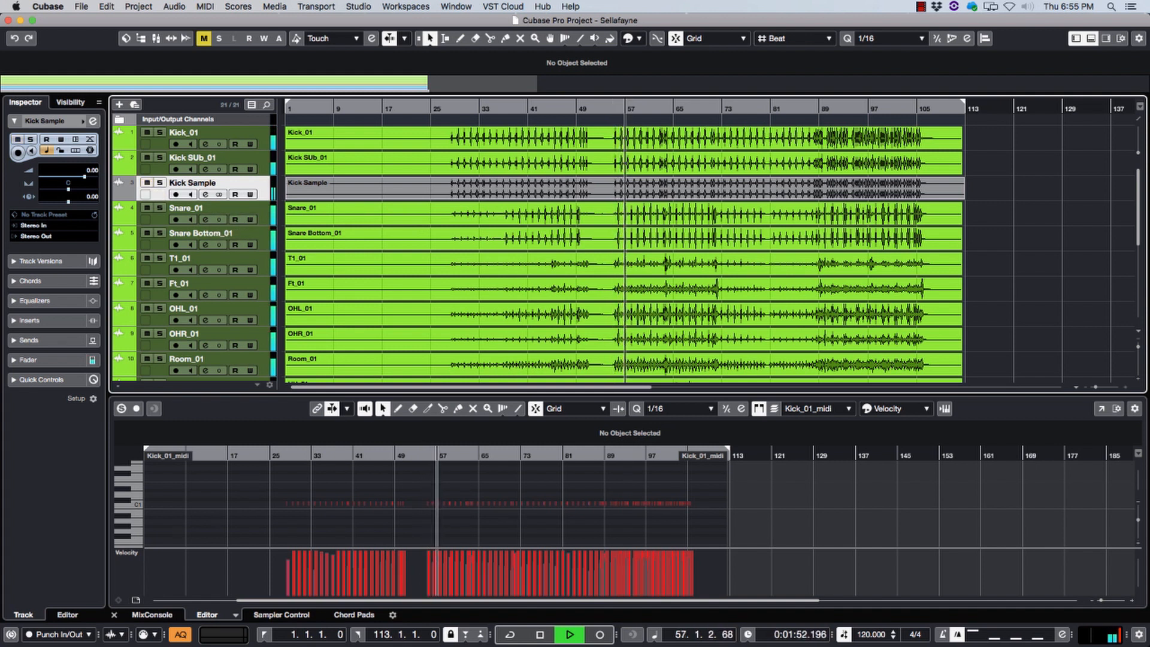
key(F3)
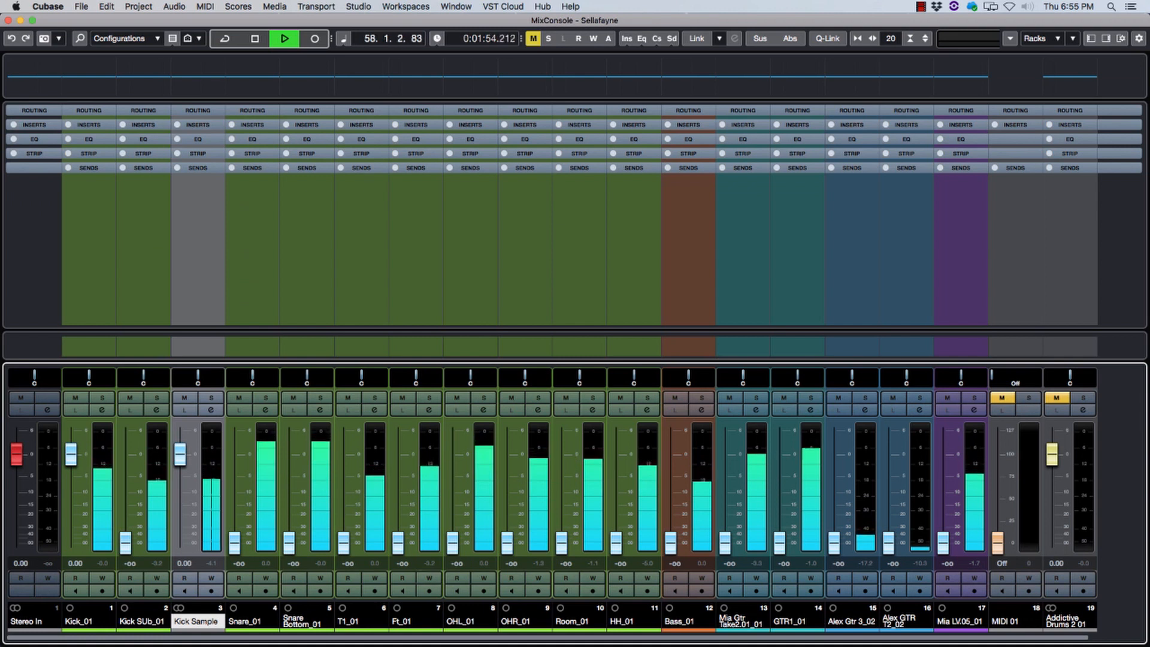
drag(180, 454, 125, 459)
drag(180, 543, 180, 468)
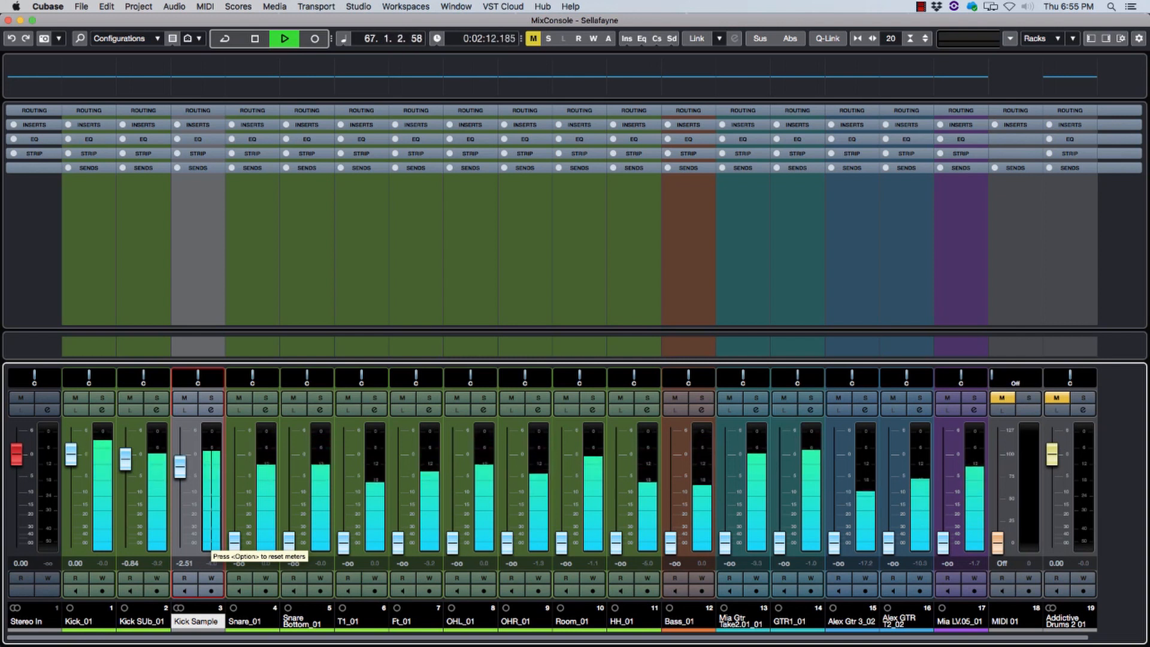
key(space)
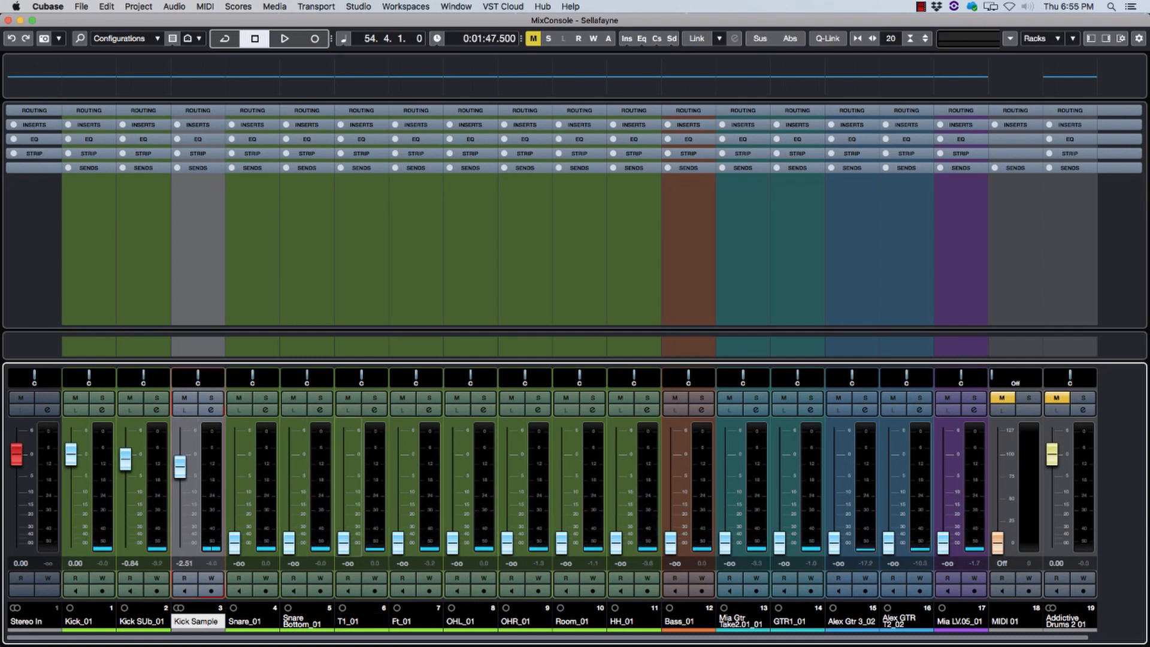
Step: Mute the three kick channels, solo Snare_01 with its fader at about 0.73 during playback, and return to the project window
drag(75, 398, 184, 398)
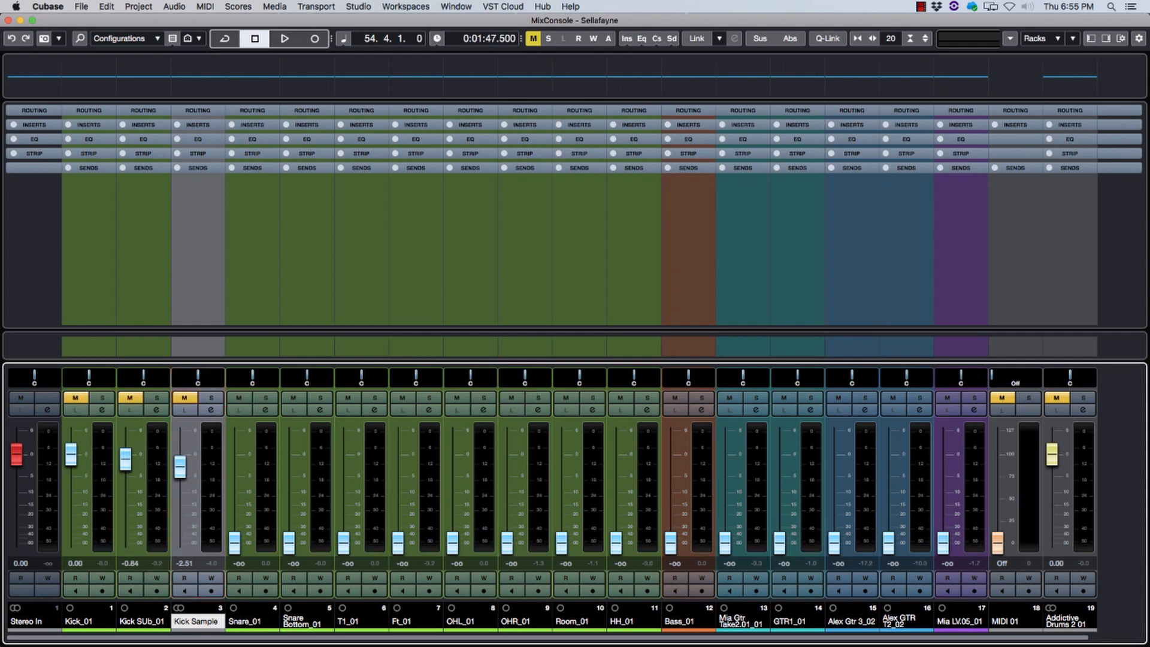
click(246, 622)
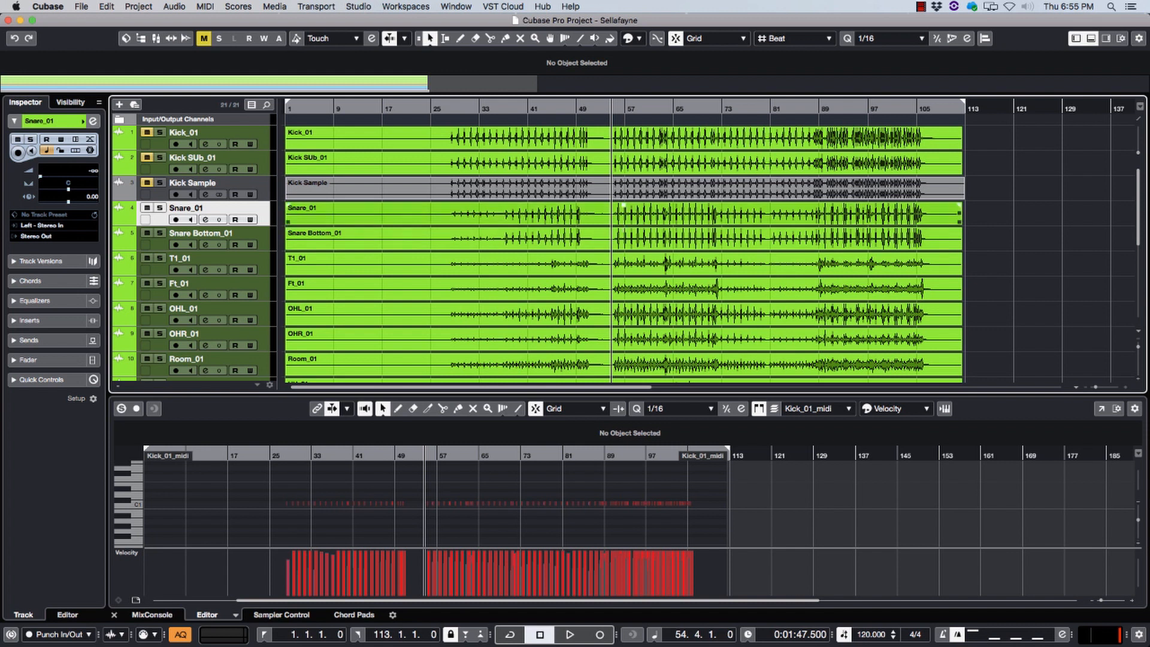
key(s)
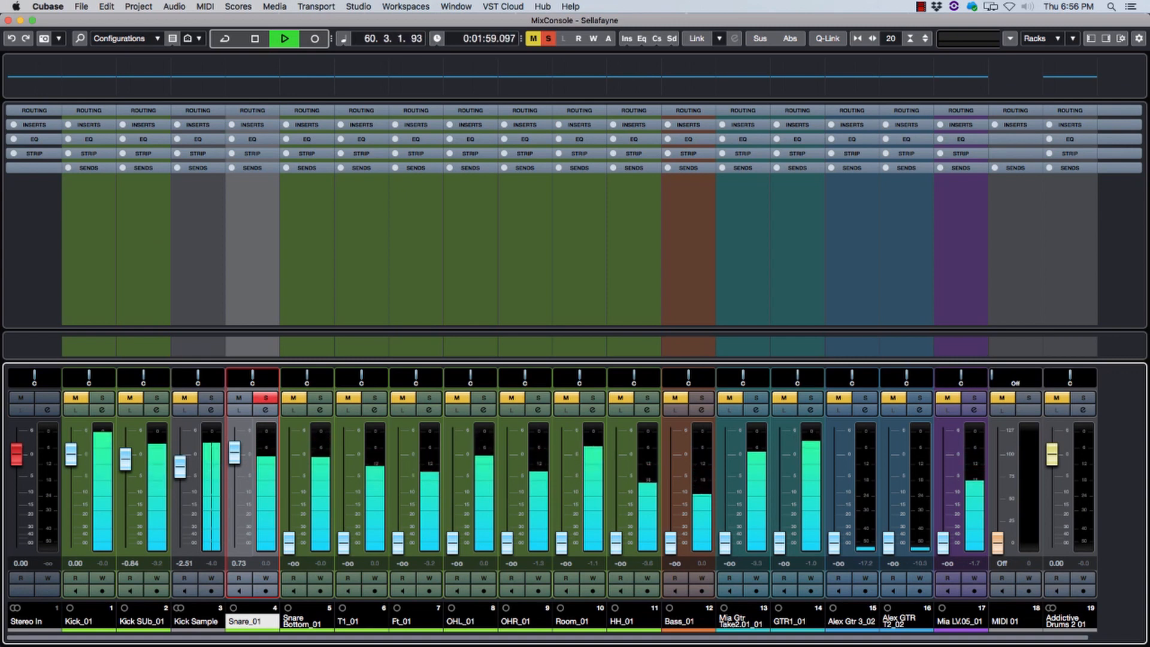
key(F3)
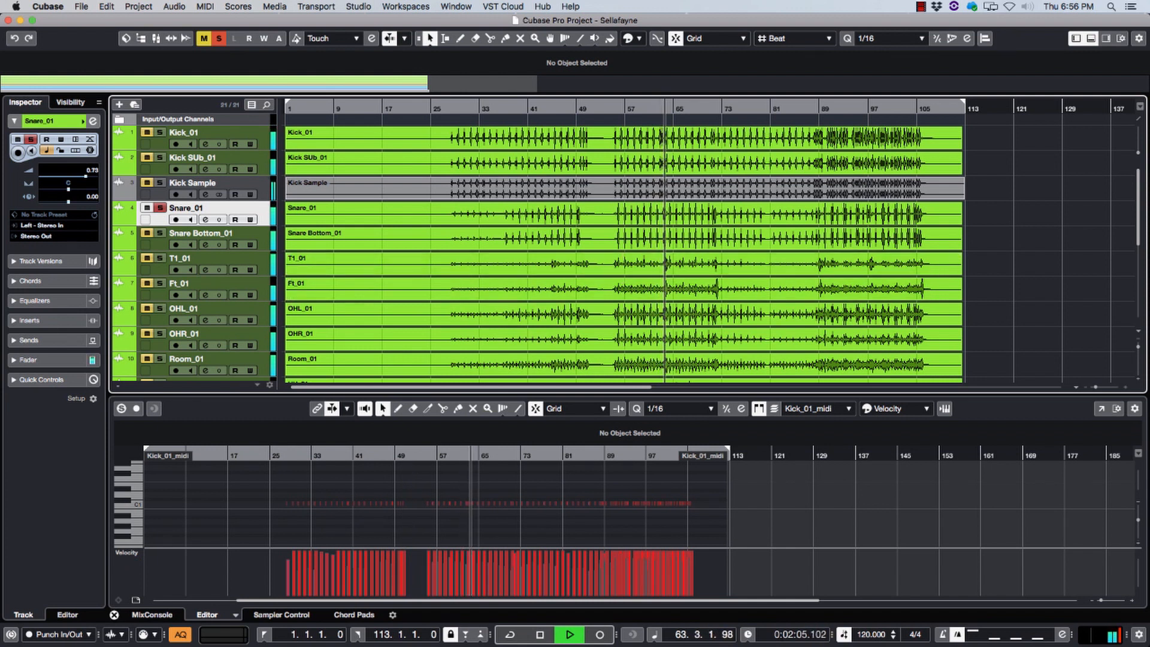
Step: Hide the lower editor and listen to the soloed Snare_01 track from bar 54
key(alt+super+b)
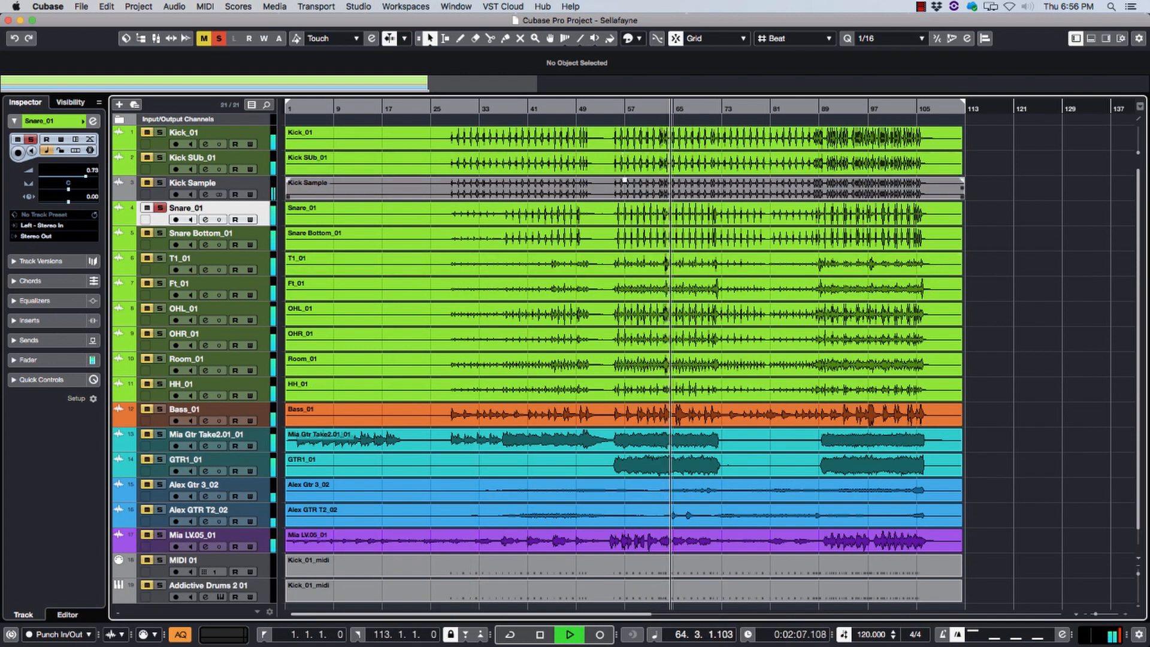
key(space)
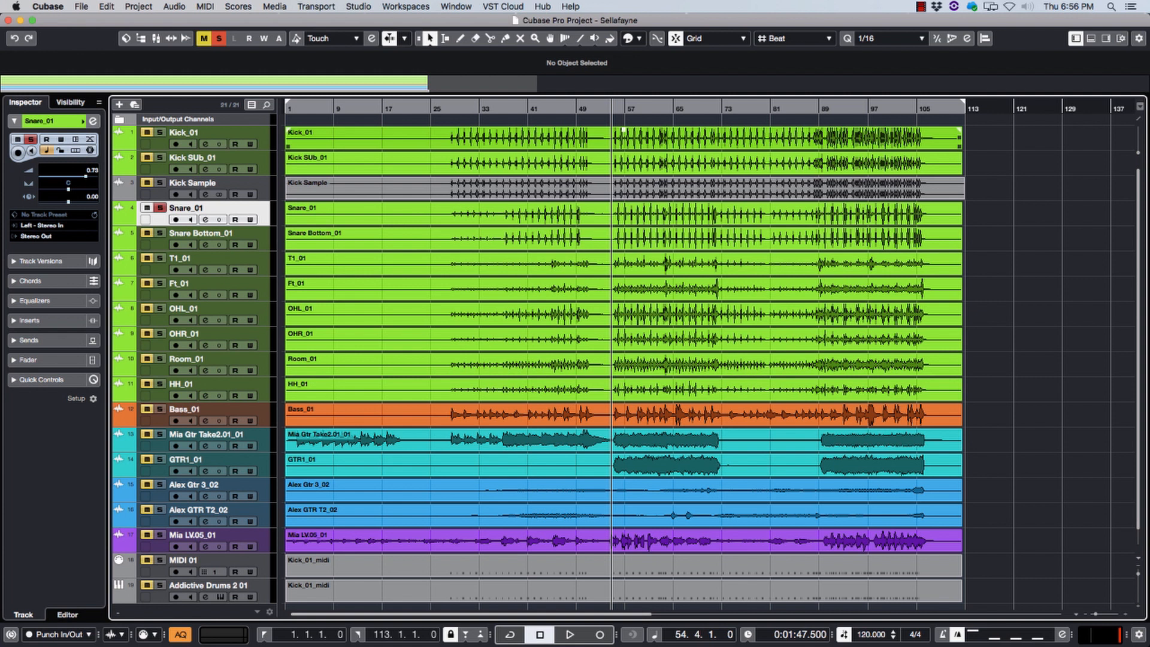
key(space)
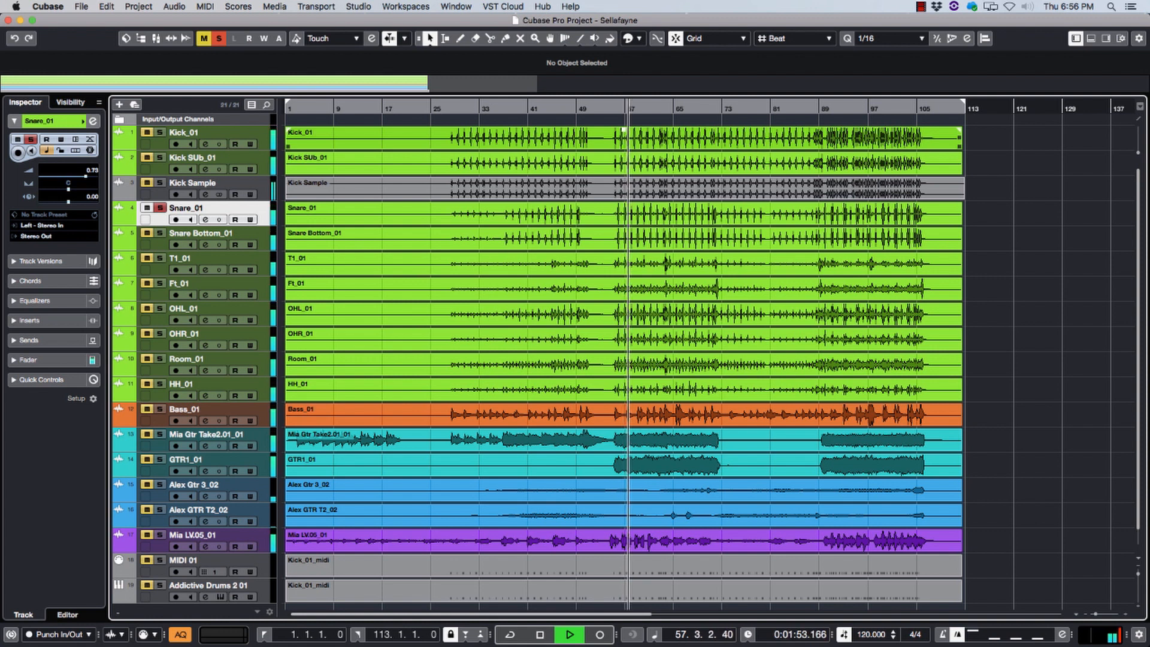
key(space)
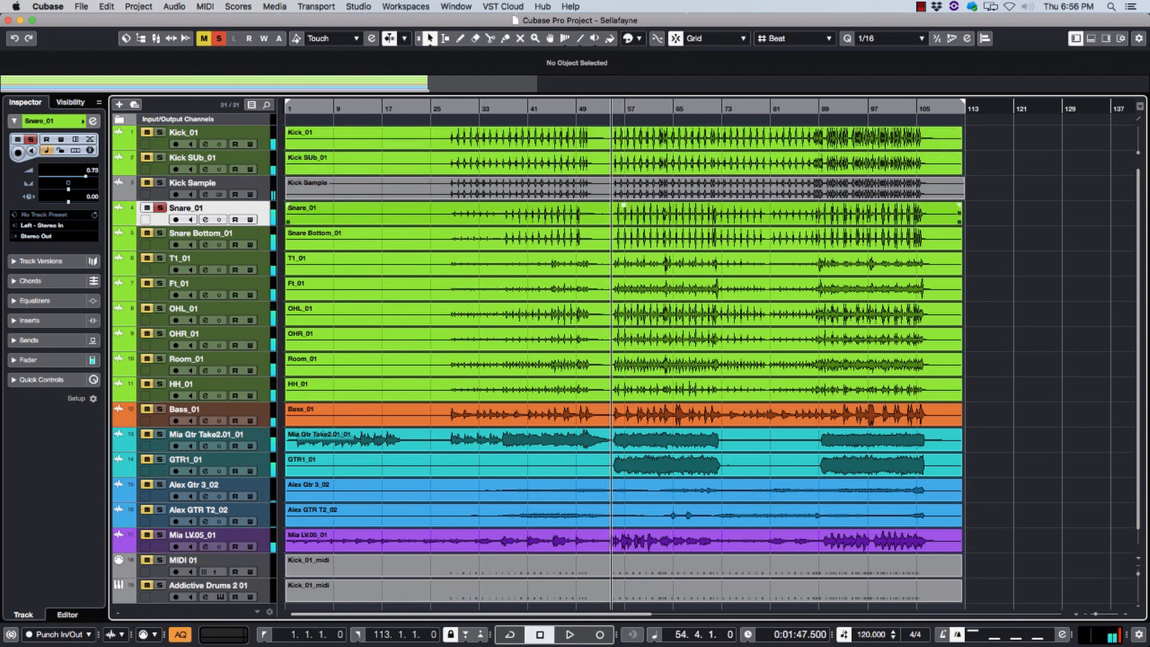
Step: Open the Snare_01 recording in the Sample Editor, show its hitpoints, and raise the hitpoint threshold to 100
click(624, 214)
double_click(624, 207)
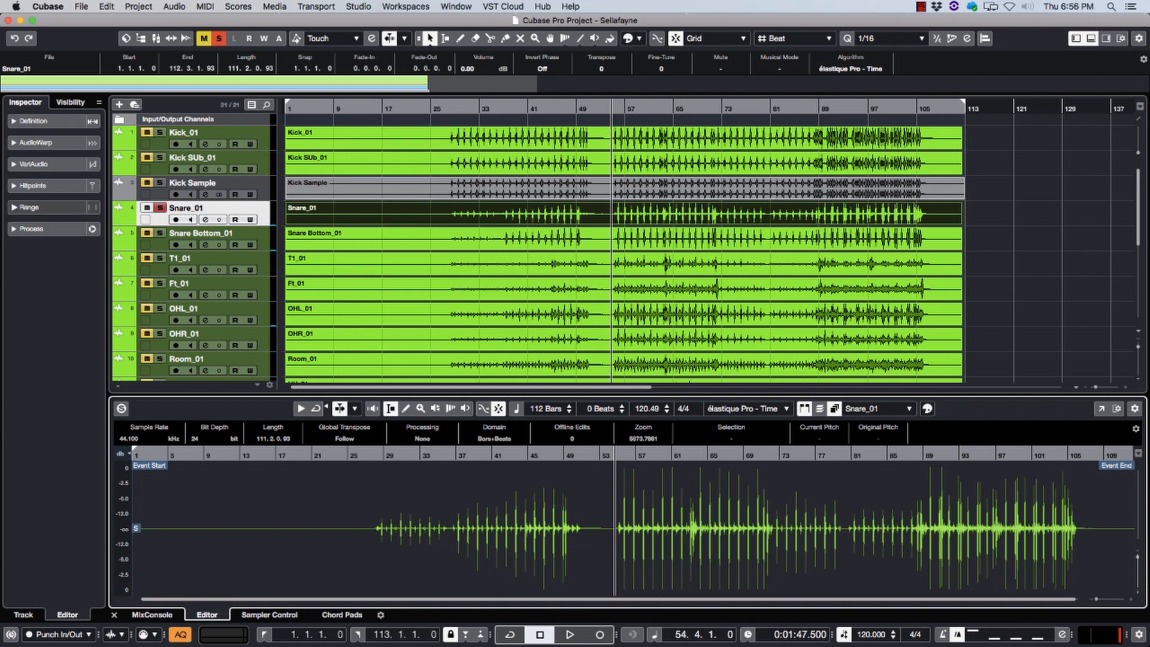
click(36, 186)
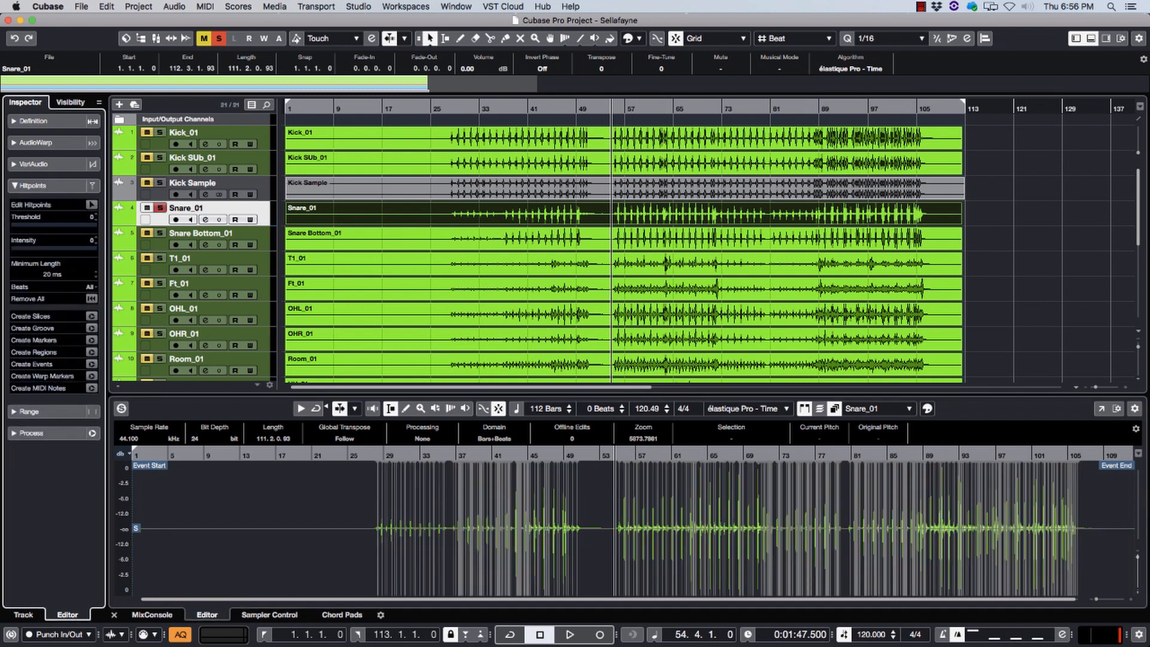
drag(13, 225, 98, 225)
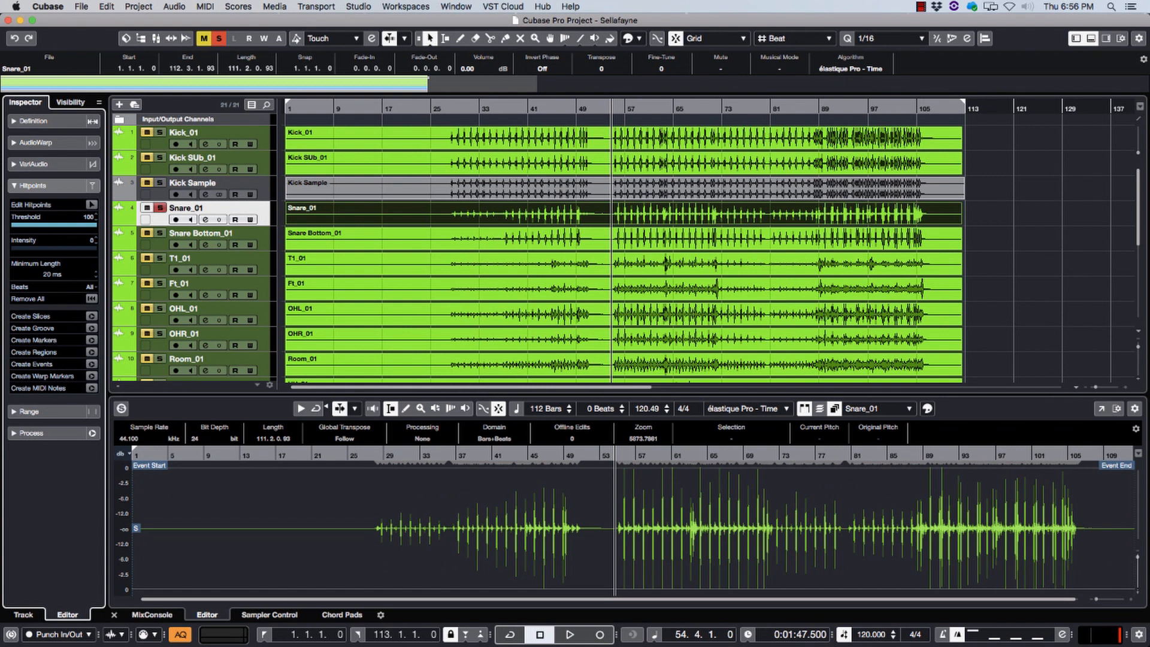
Step: Lower the Snare_01 hitpoint threshold to 16, checking the markers against the snare hits from bar 55 on
key(h)
key(h)
key(h)
key(h)
key(h)
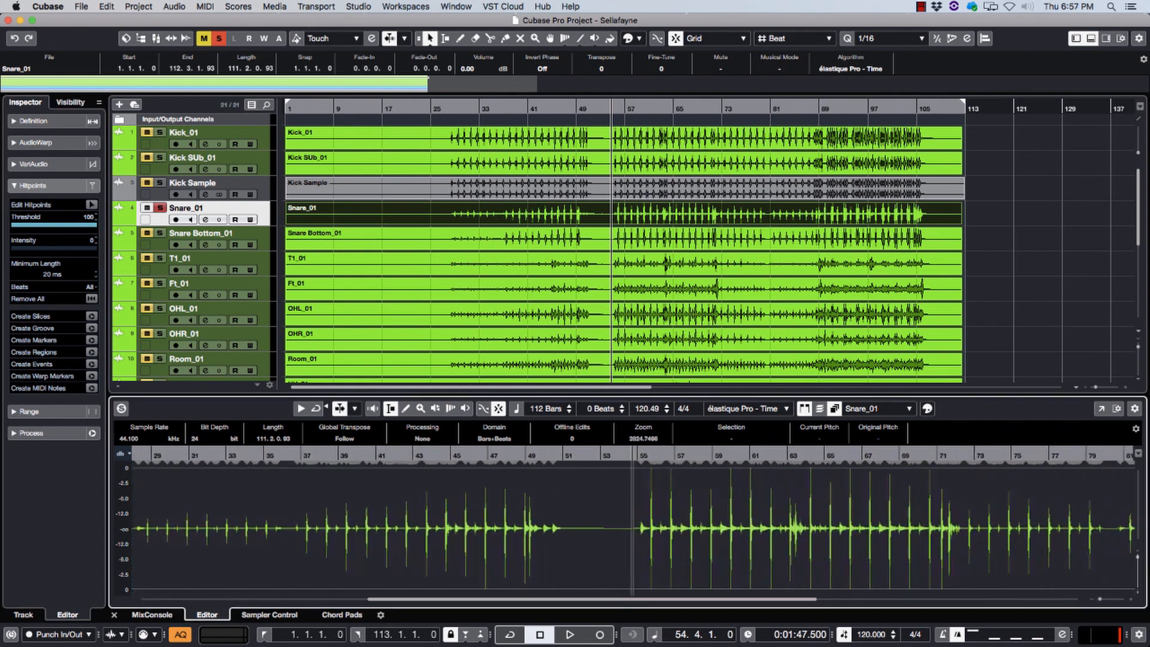
scroll(633, 524, right, 8)
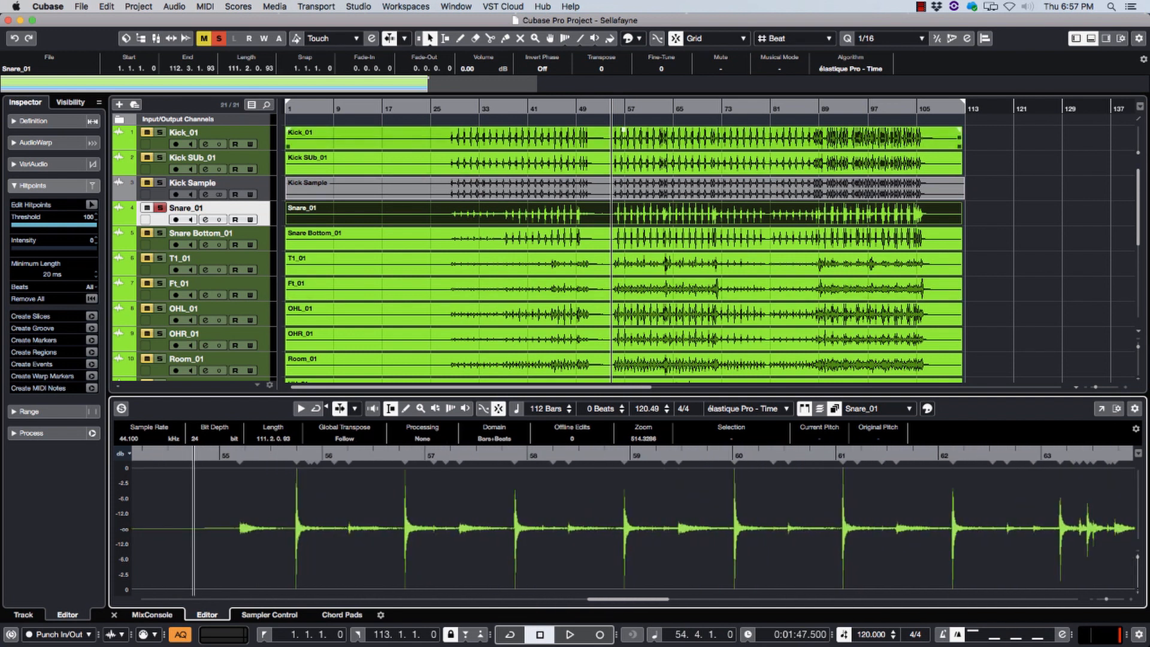
drag(96, 226, 36, 225)
key(space)
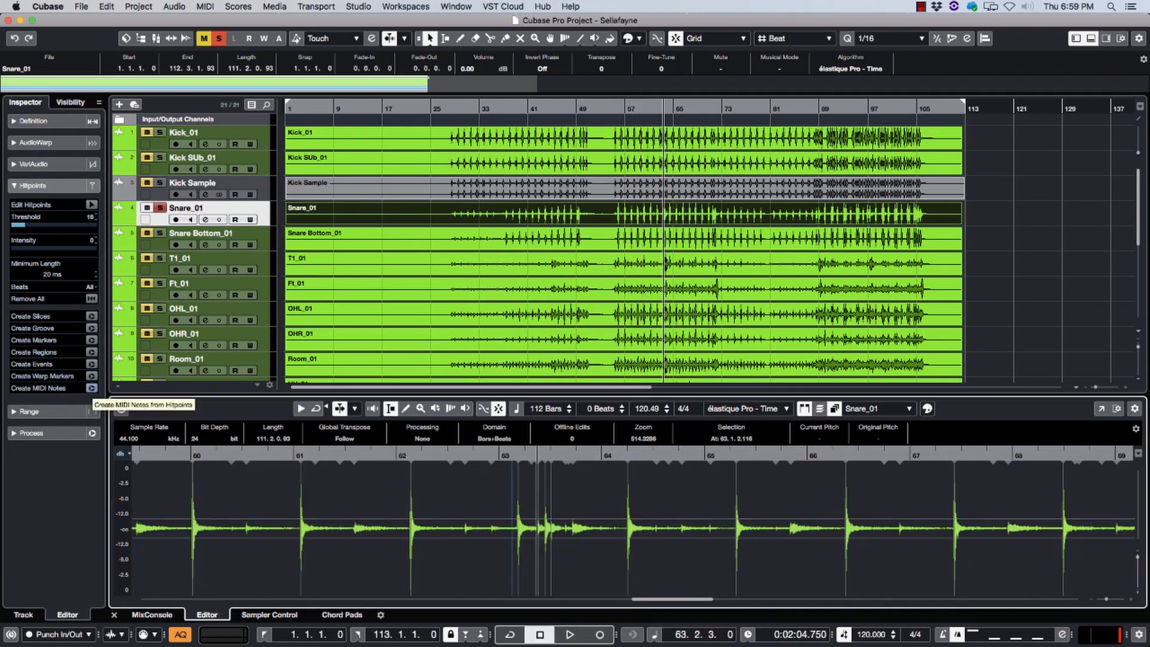
Step: Convert the snare hitpoints to 1/8 MIDI notes at pitch D1 with dynamic velocity on a new MIDI track, and remove the old kick track MIDI 01
click(91, 388)
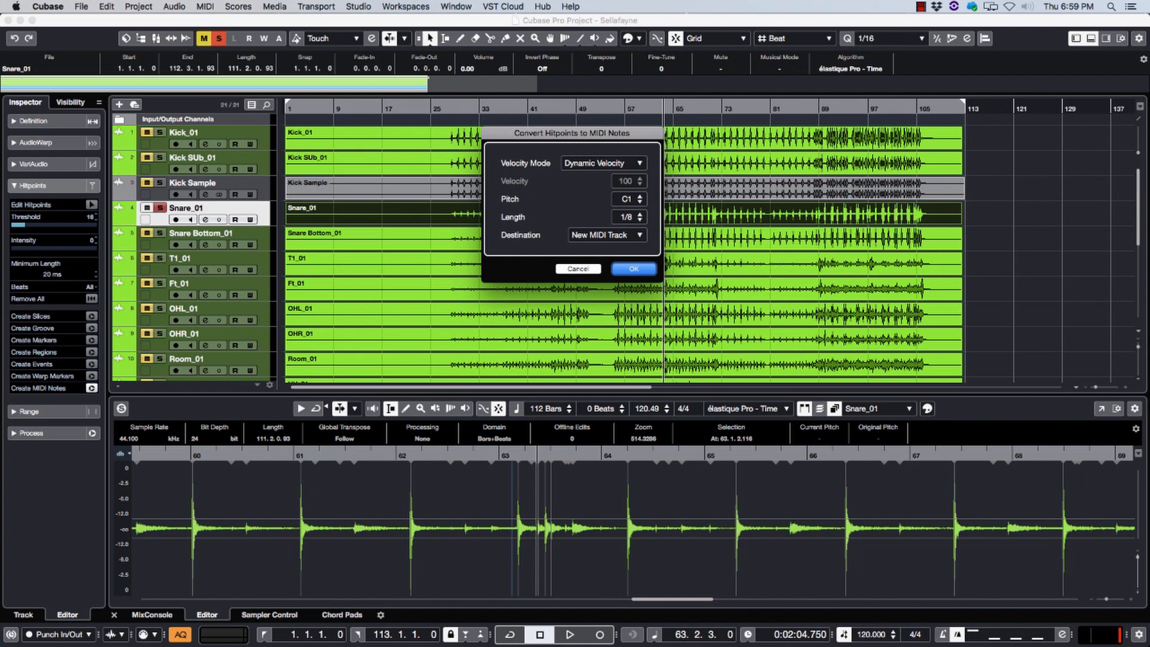
double_click(640, 197)
key(Return)
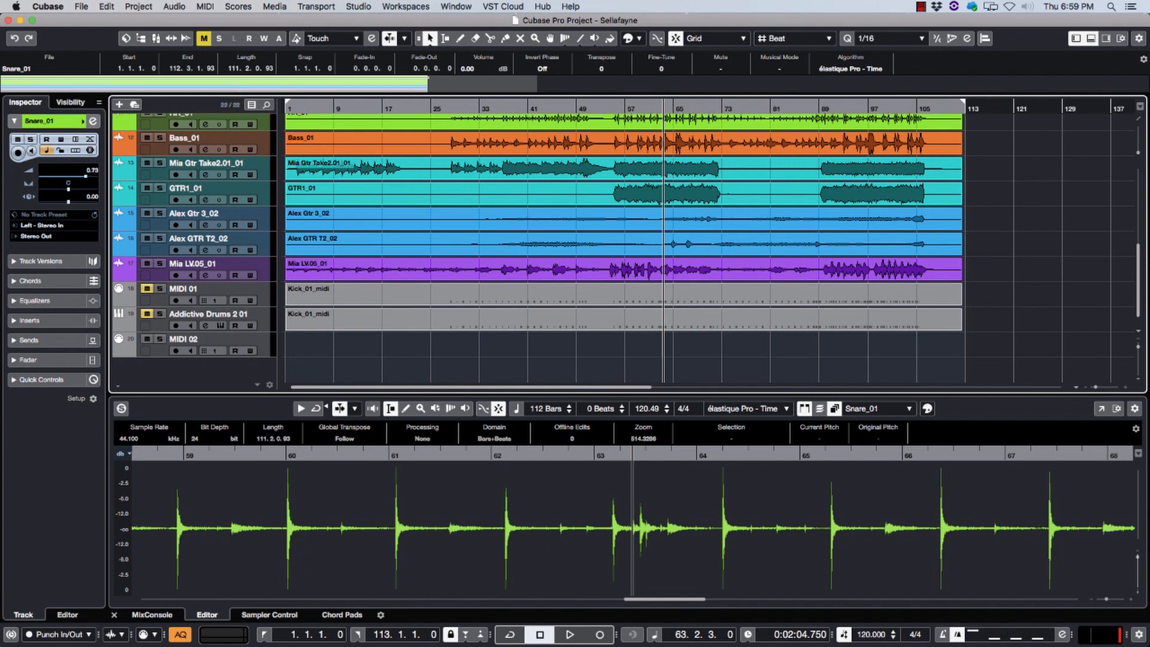
right_click(263, 290)
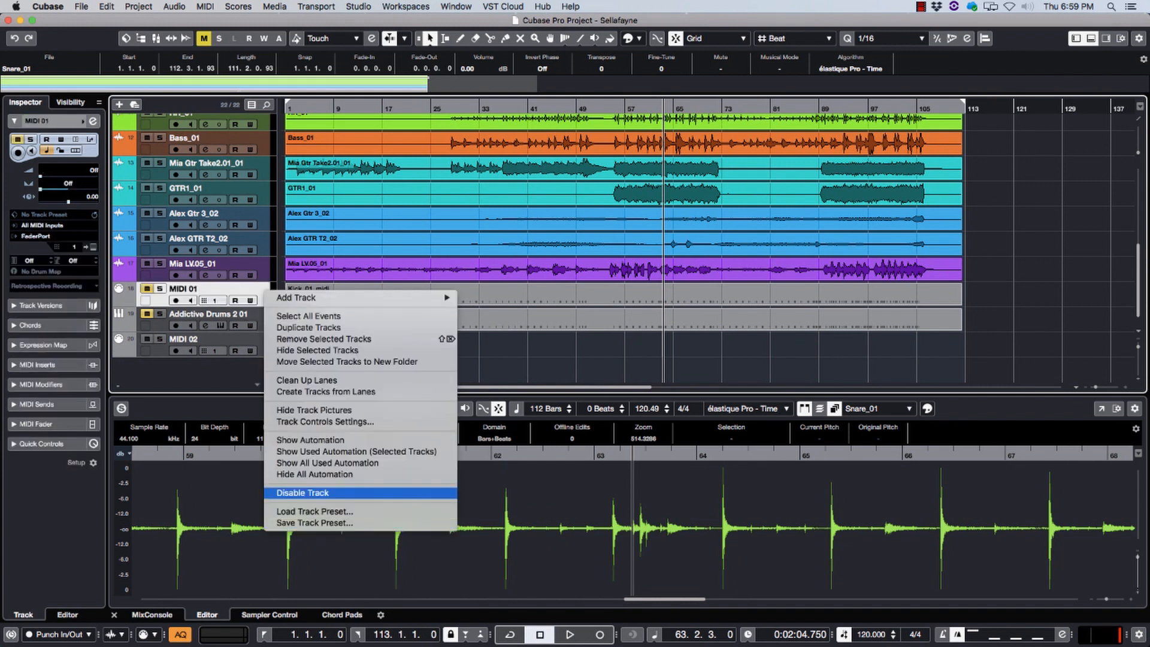
click(323, 339)
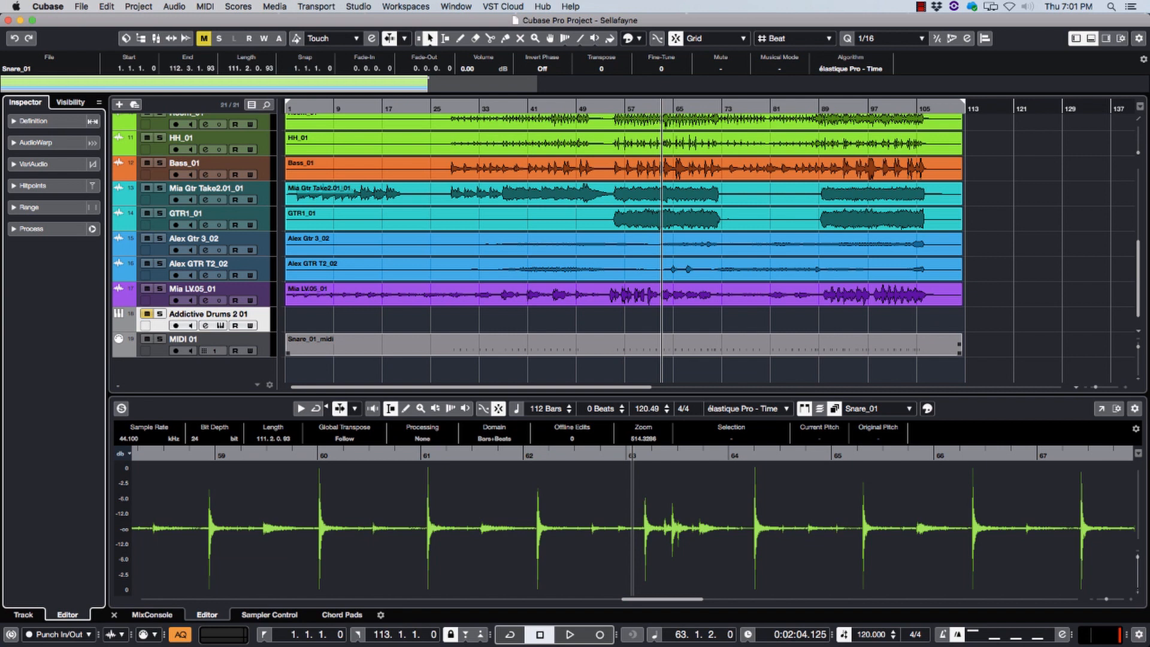
Step: Listen to the Snare_01_midi part from about bar 29 and from about bar 36
click(623, 345)
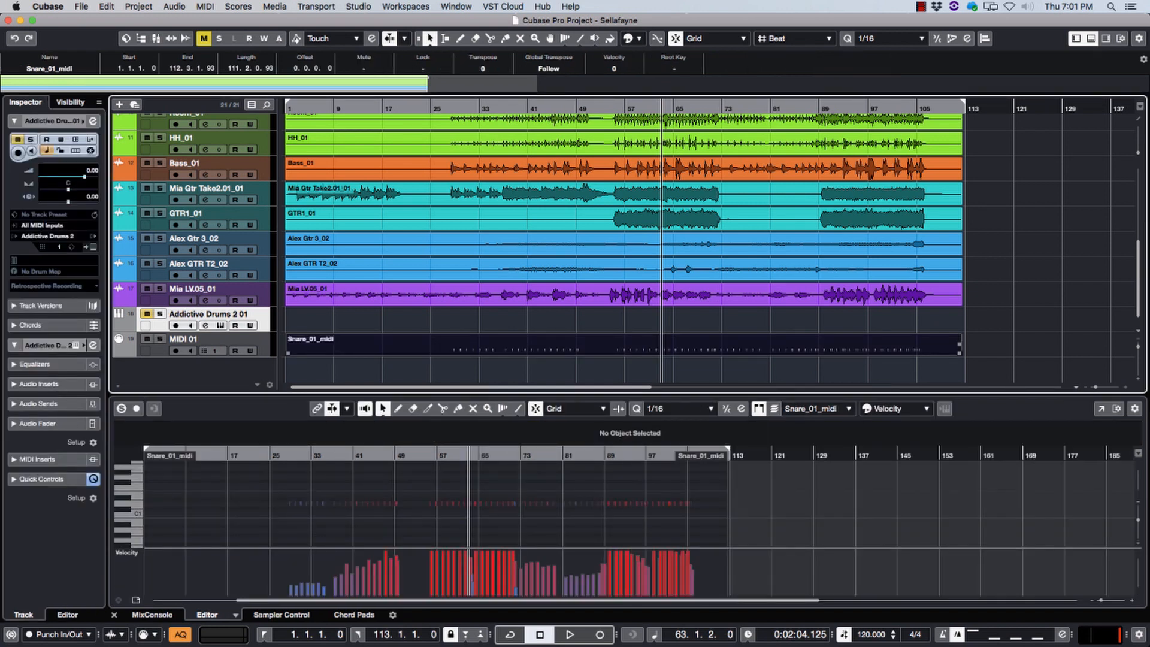
click(294, 456)
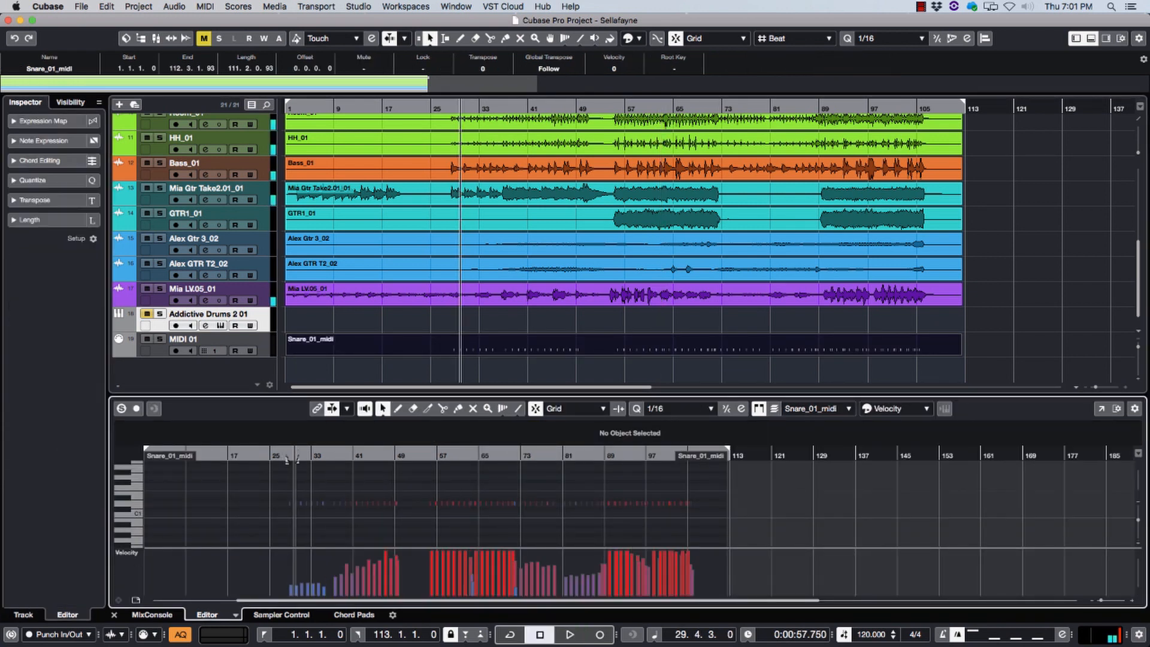
key(space)
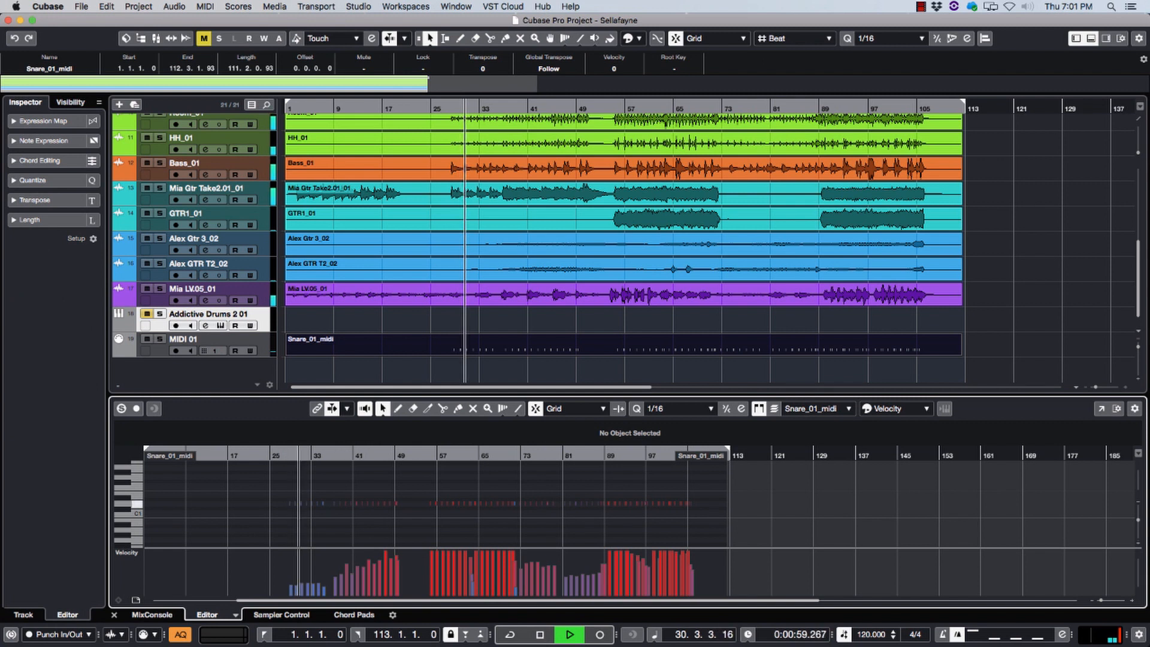
click(322, 456)
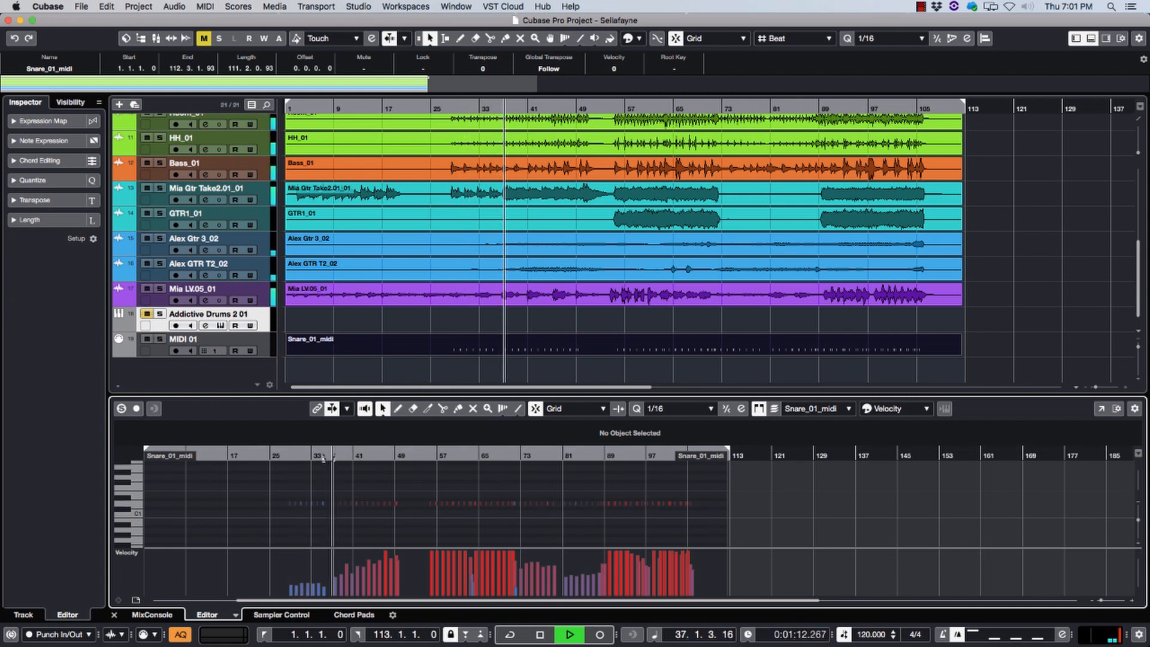
key(space)
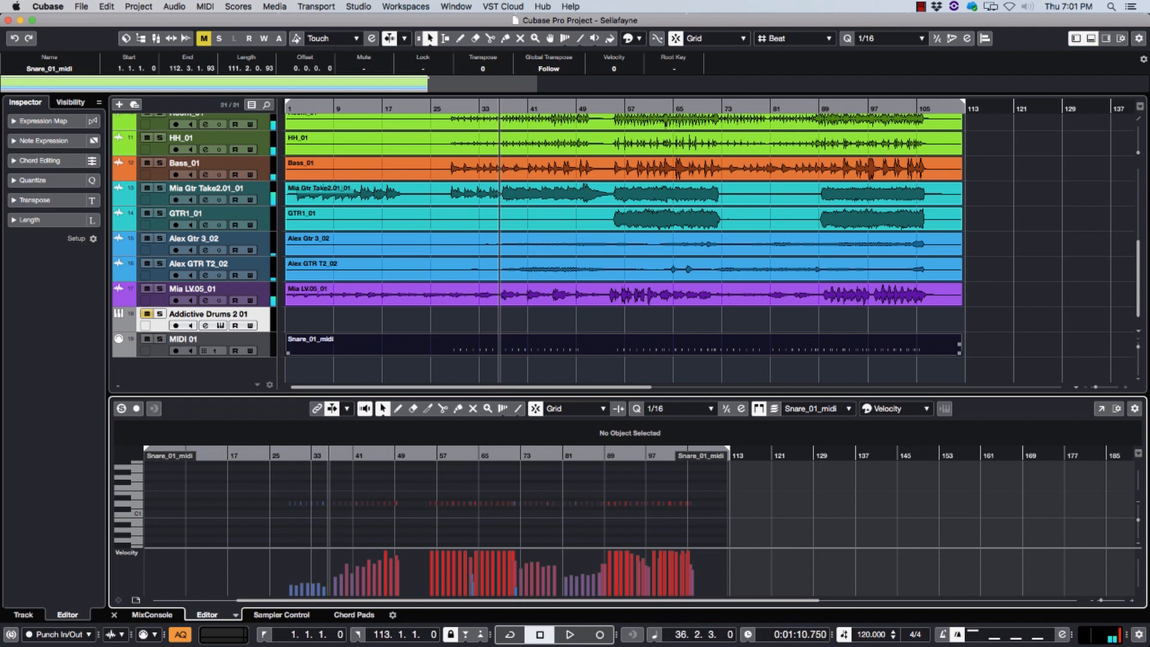
Step: Split the Snare_01_midi part at 36.2.1.0 and delete the section before the cut
key(3)
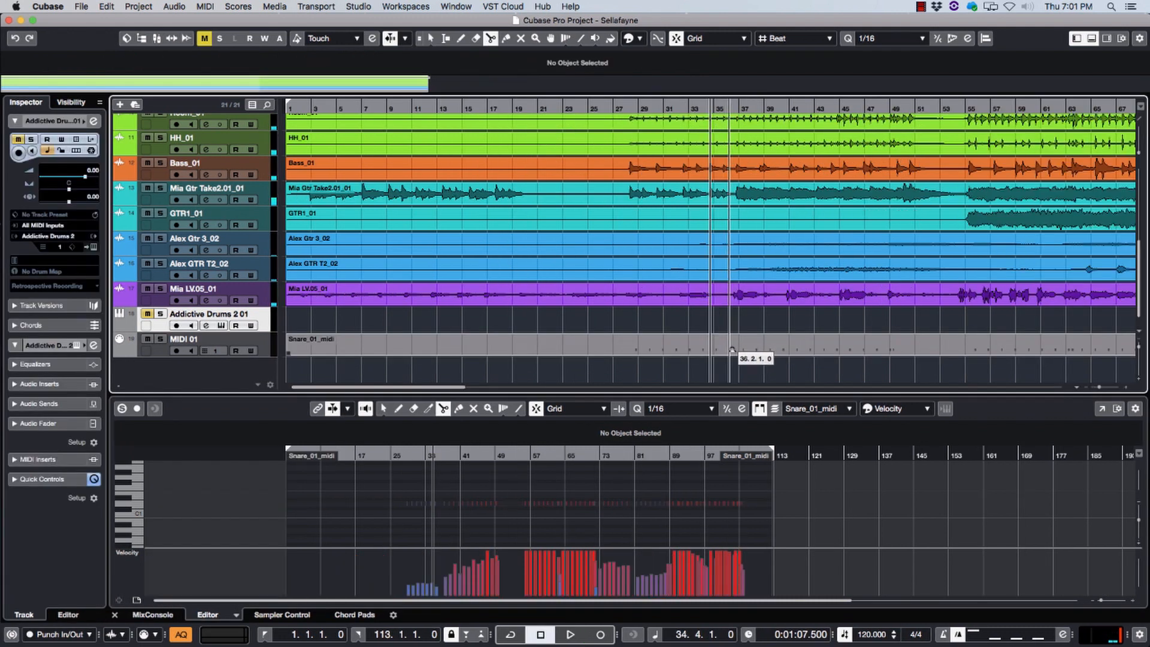
click(733, 350)
key(1)
click(681, 349)
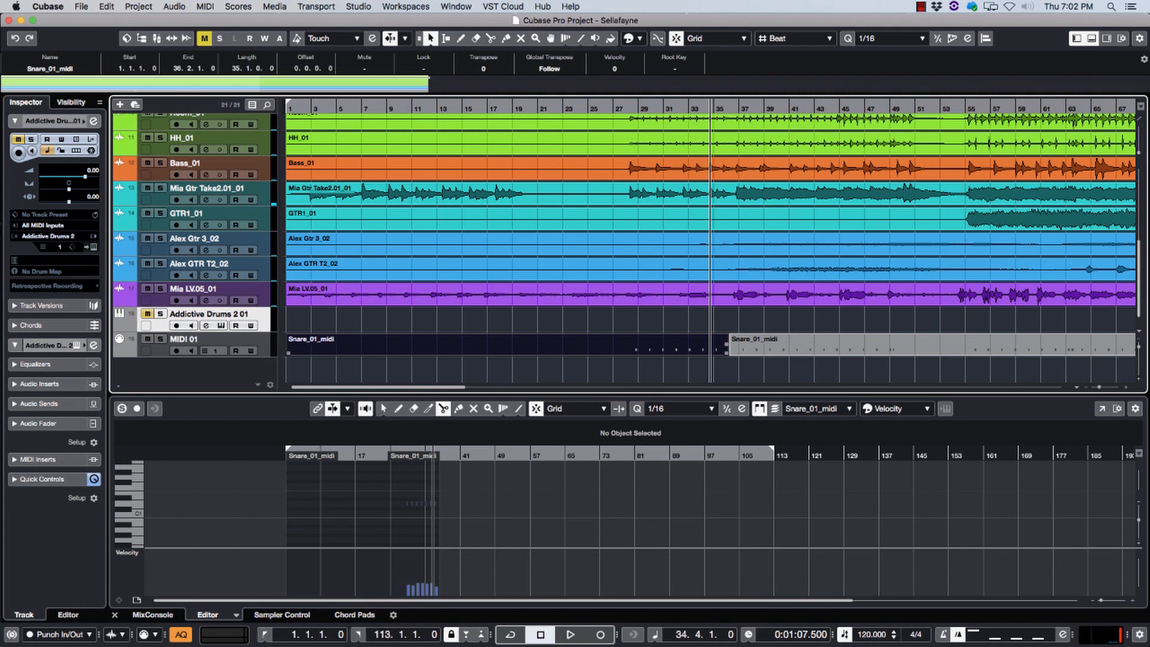
key(Delete)
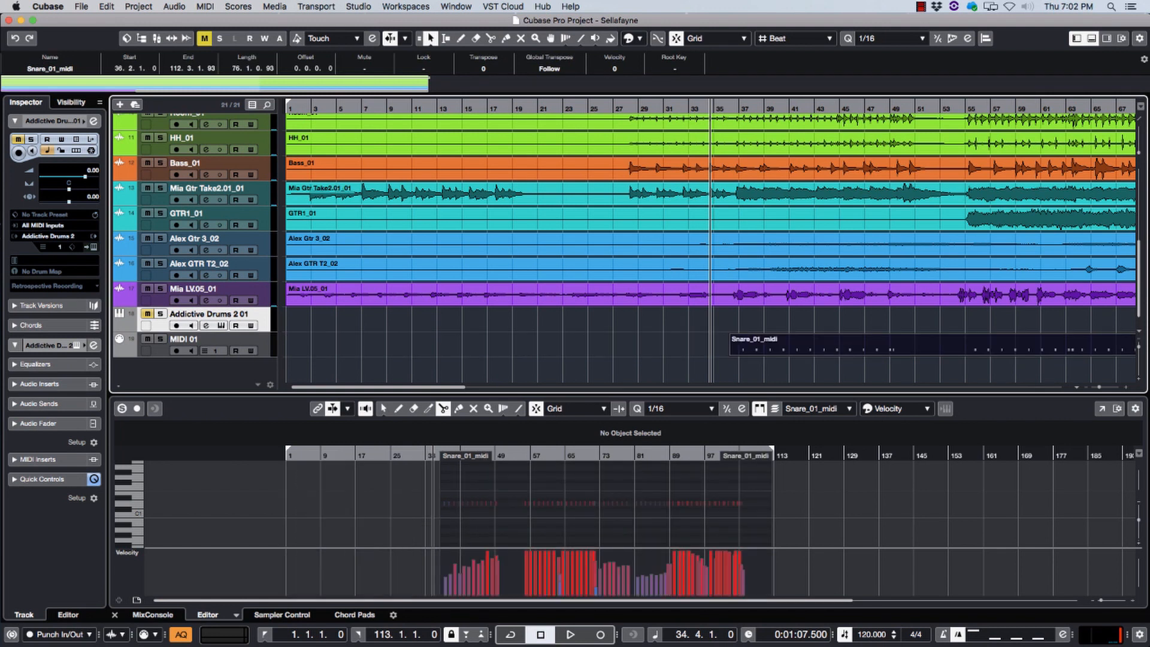
Step: Play the remaining Snare_01_midi part from its start and from about bar 83
click(726, 108)
key(space)
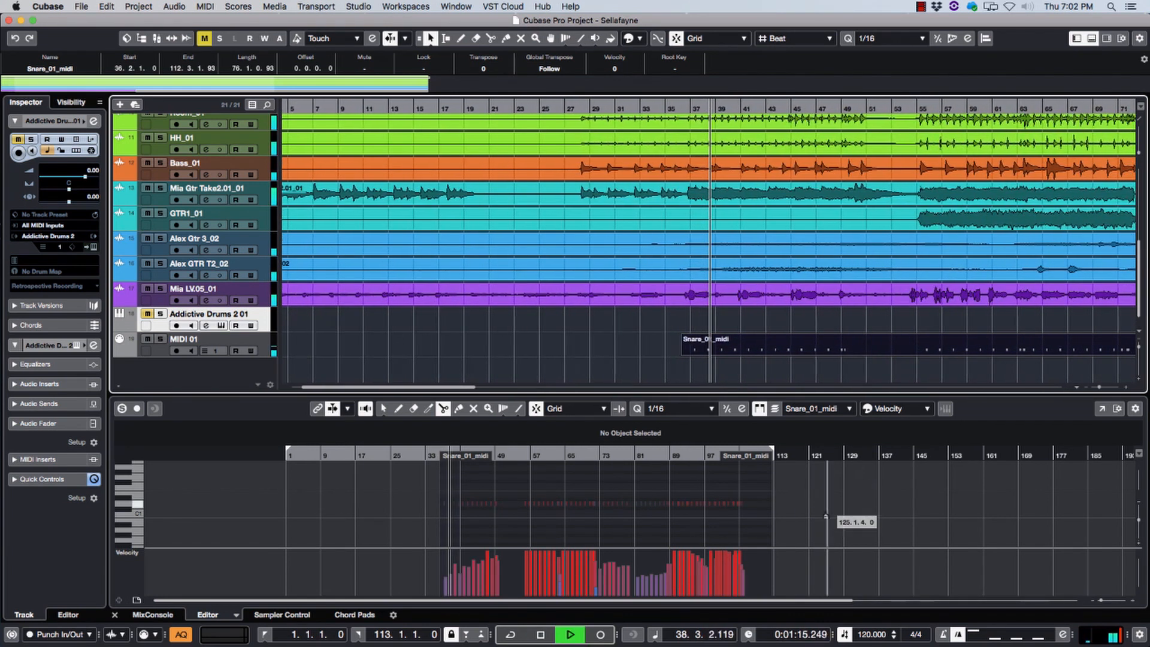
click(646, 455)
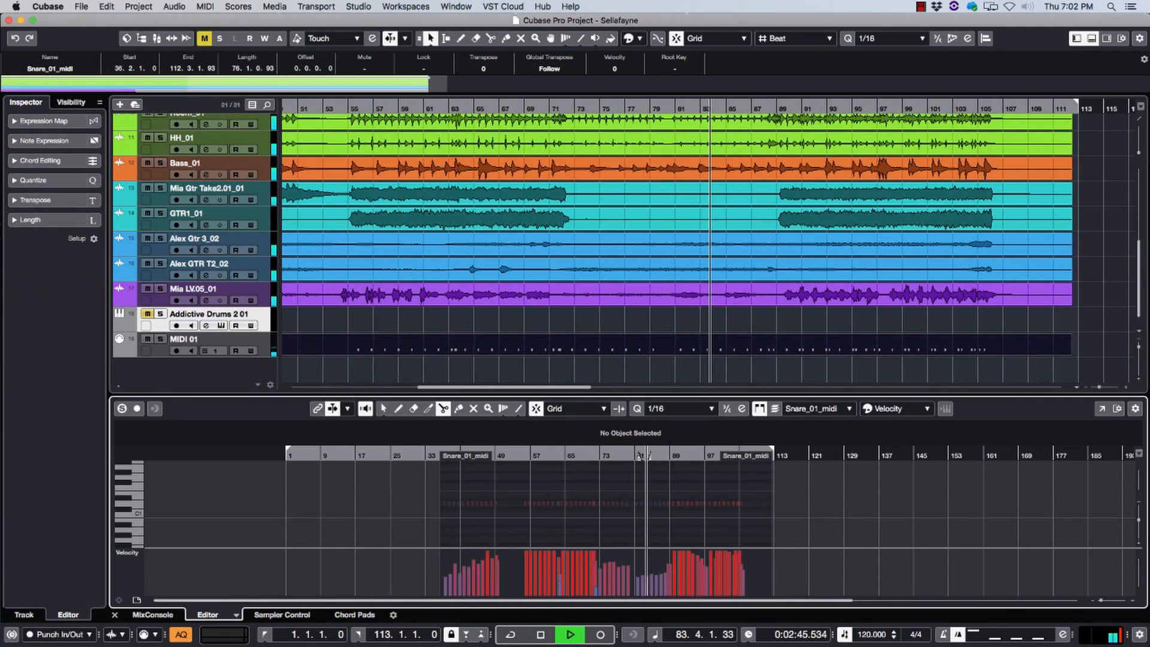
key(space)
Step: Select all notes of the Snare_01_midi part in the Key Editor and activate the Object Selection tool
key(super+a)
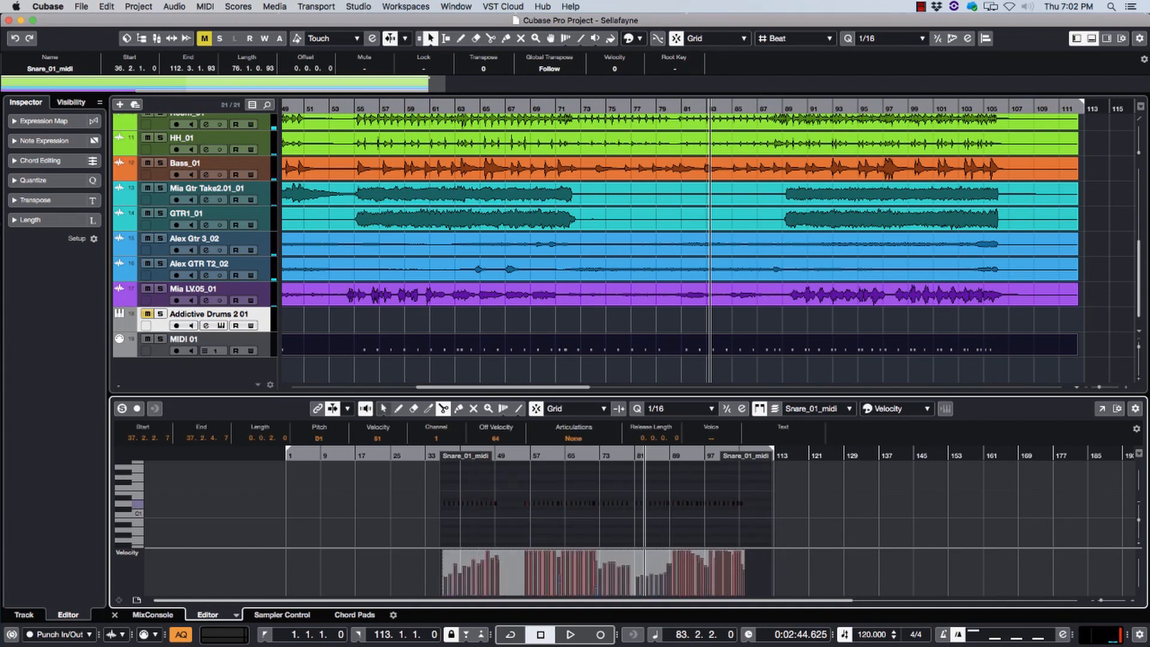
key(1)
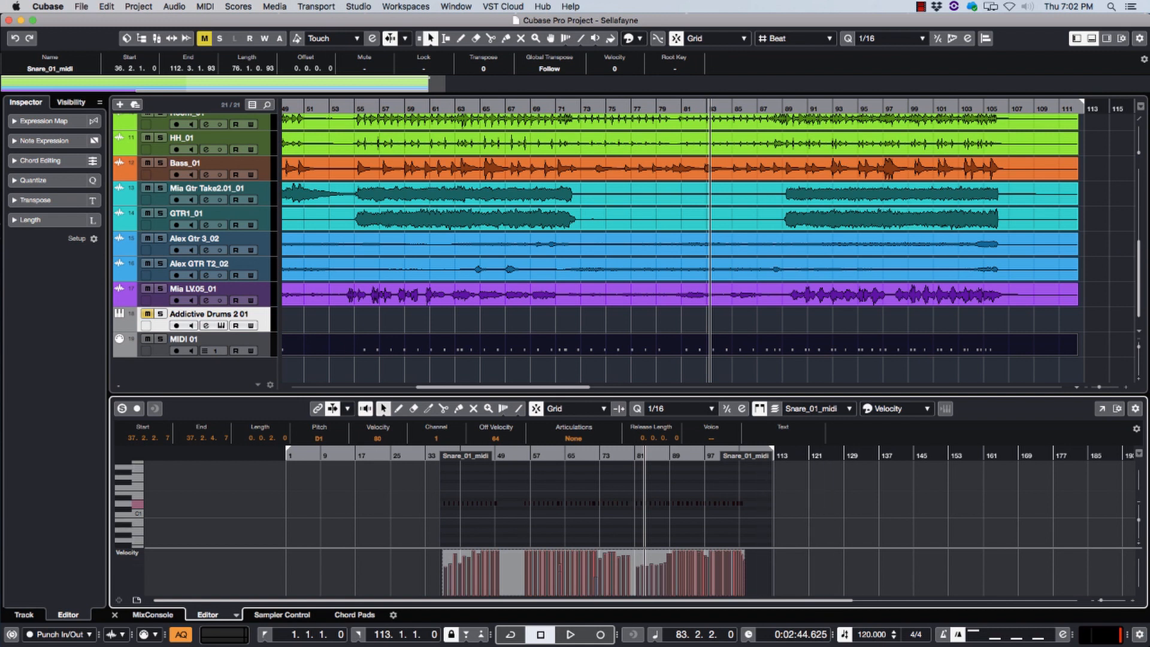
click(383, 408)
click(383, 408)
Step: Close the lower editor and copy the Snare_01_midi part from MIDI 01 onto the Addictive Drums 2 01 track
click(115, 614)
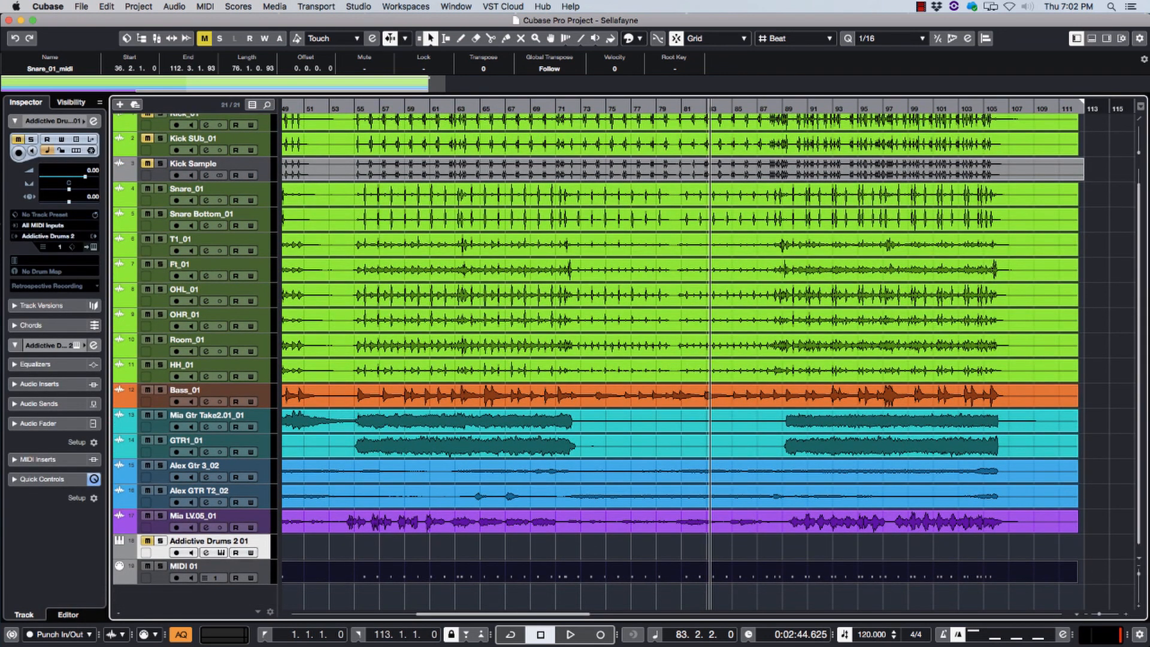
click(439, 598)
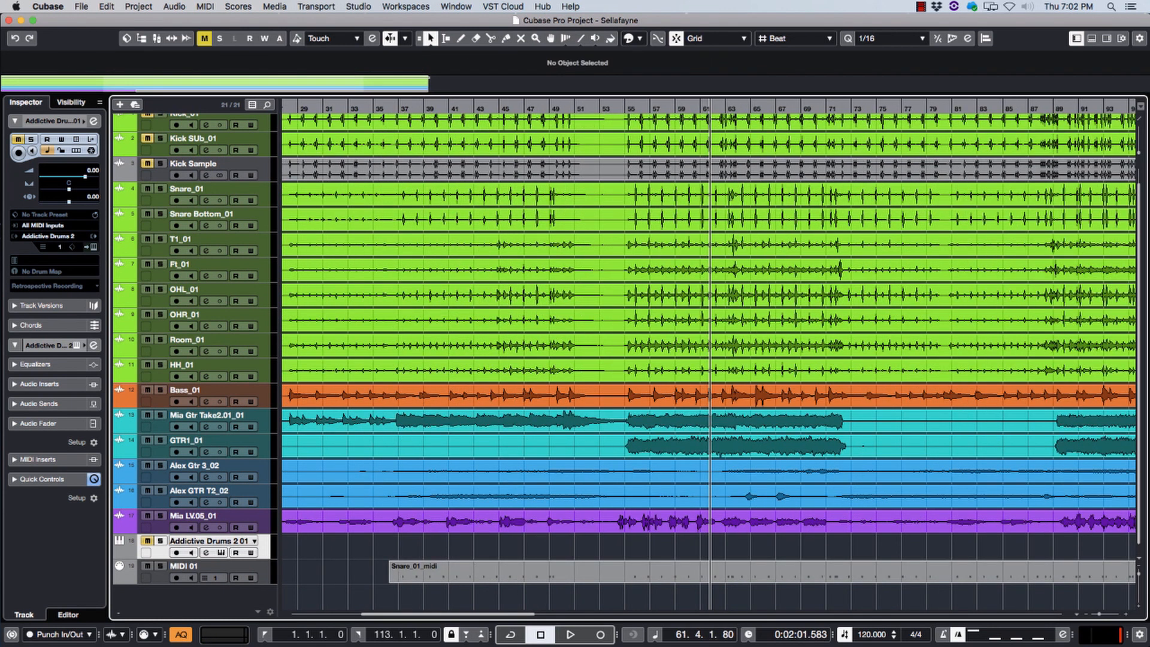
drag(623, 574, 622, 559)
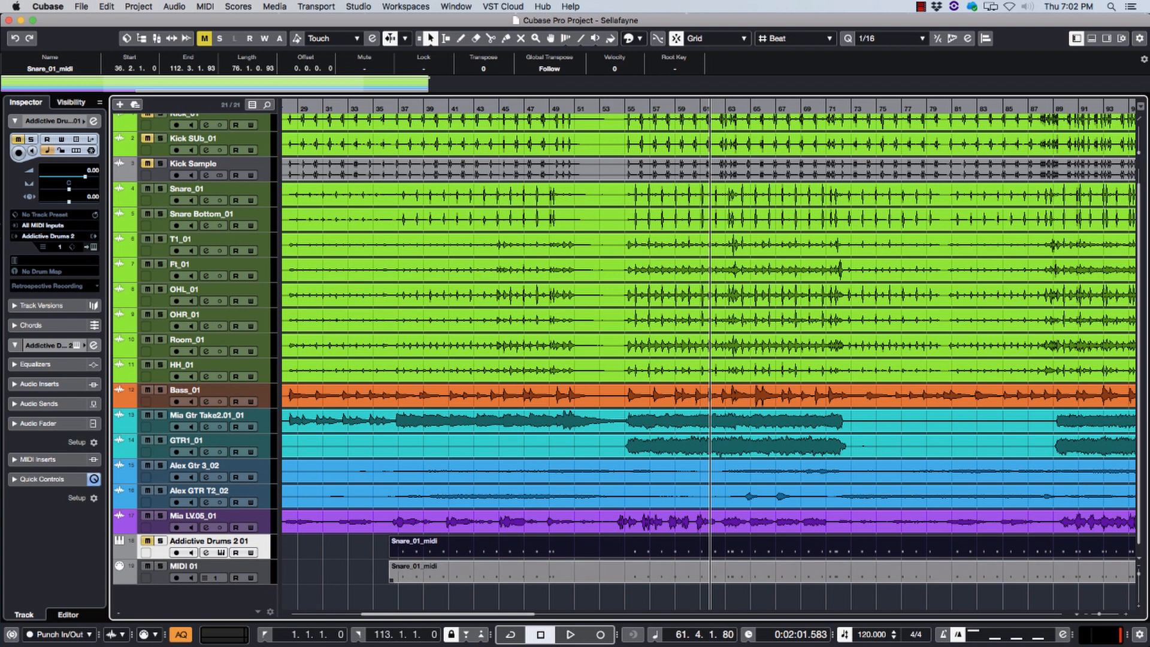
Step: Play from bar 55 while unmuting and soloing Addictive Drums 2 01 to hear the triggered snare sample
click(625, 109)
click(632, 109)
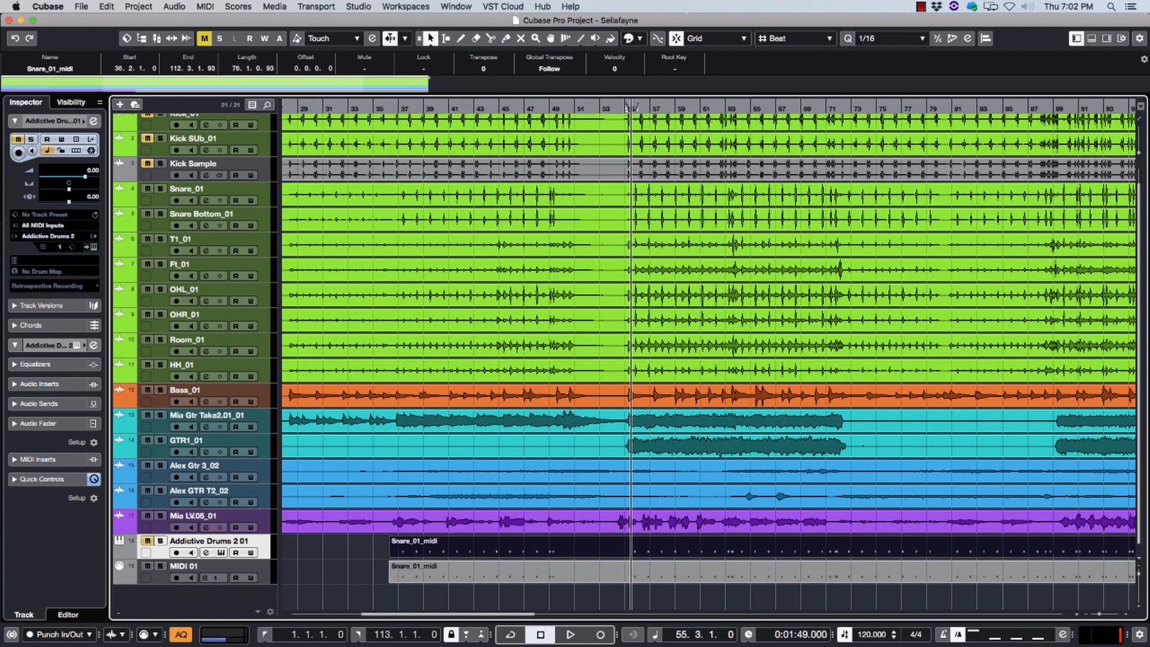
key(space)
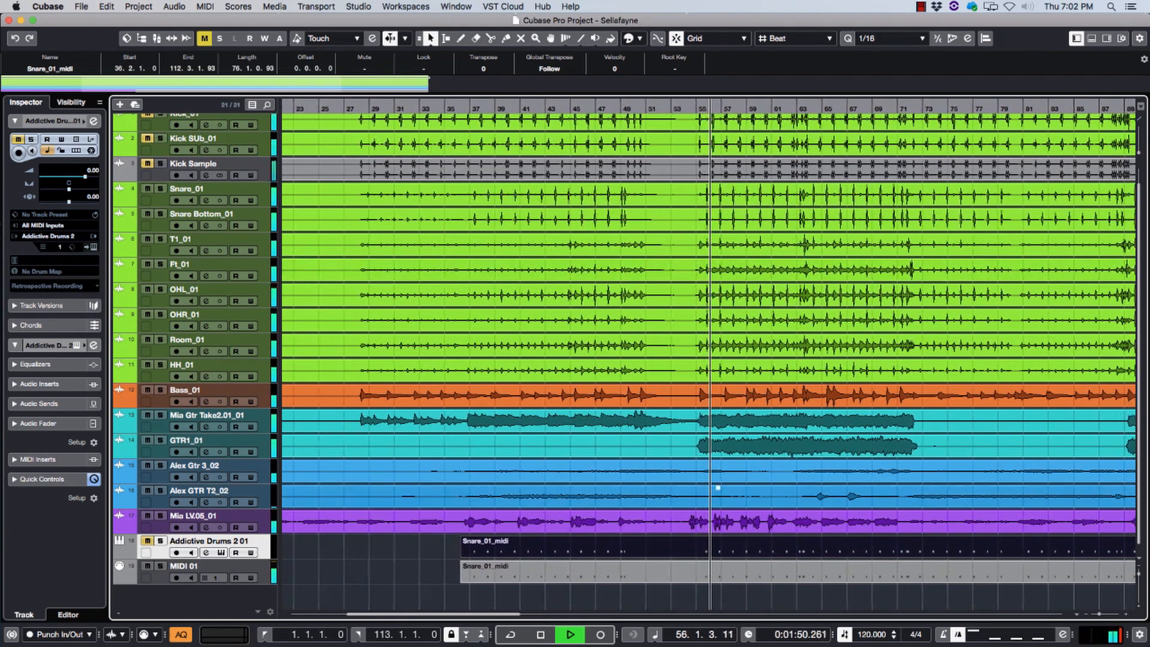
click(147, 541)
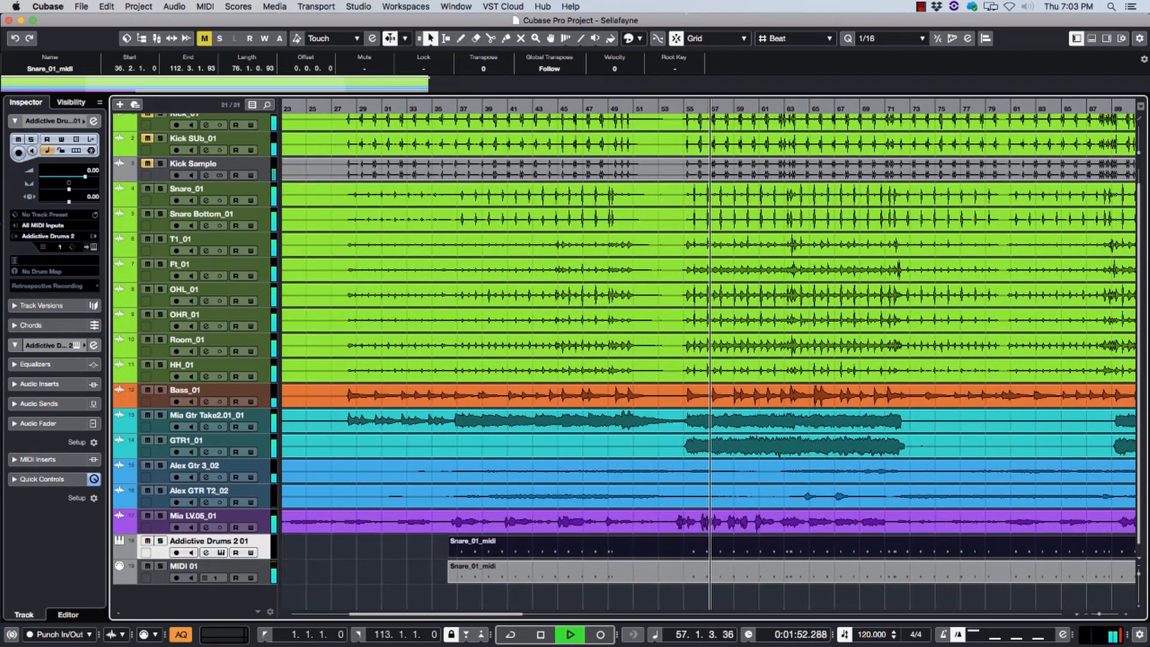
click(160, 541)
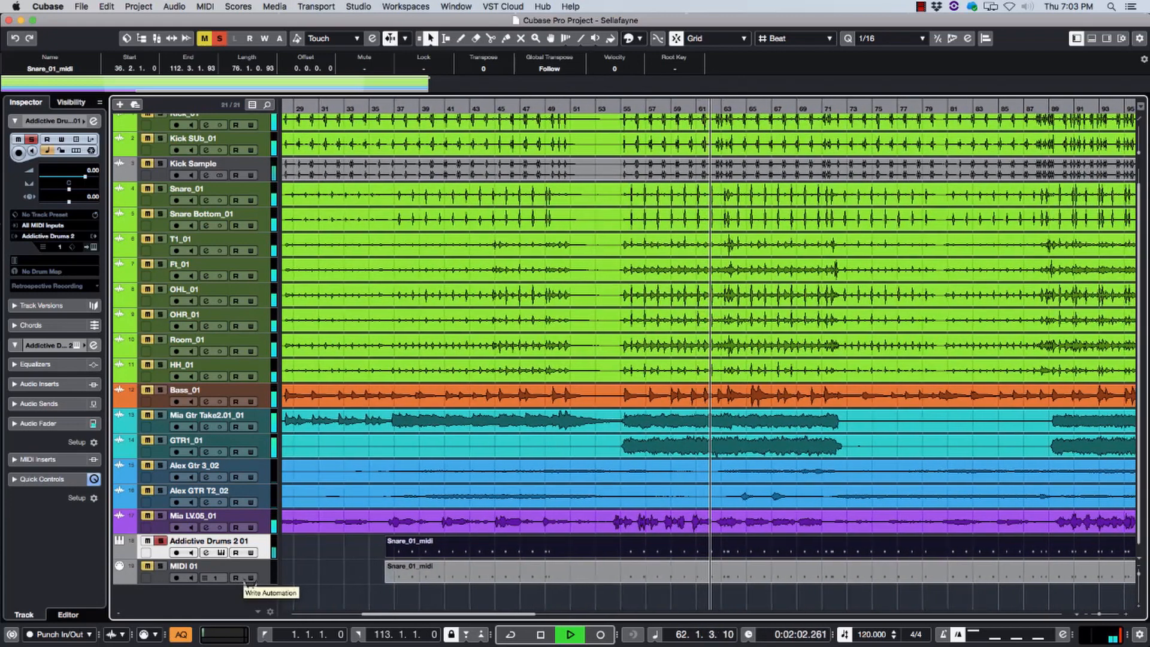
key(space)
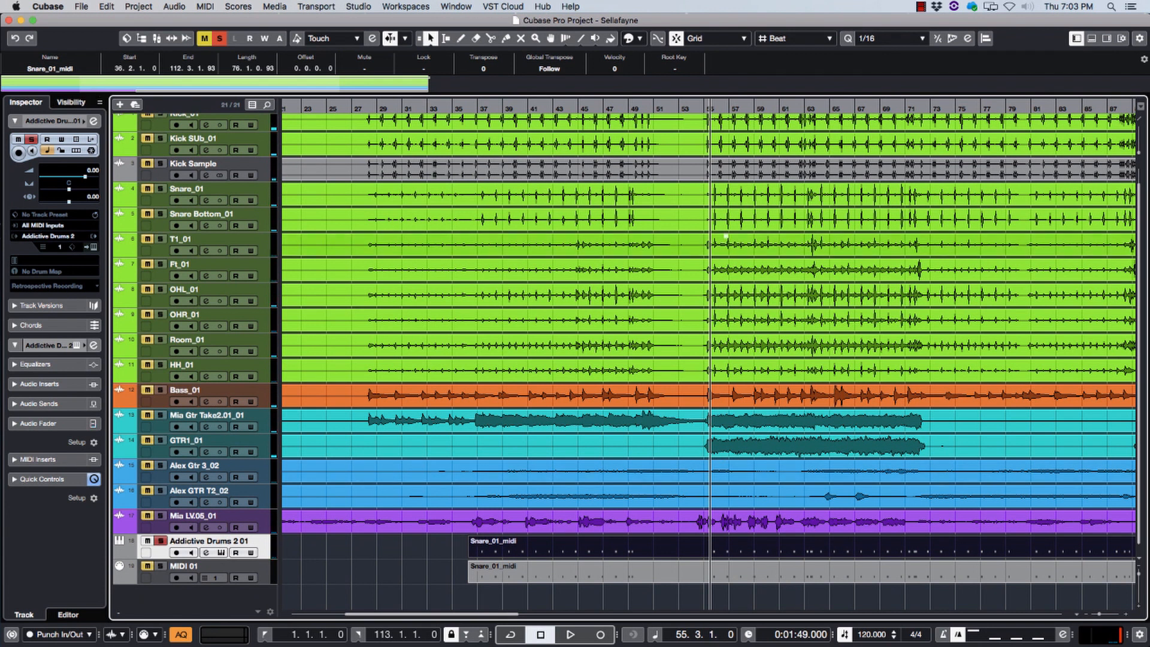
Step: Bring the full length of the song and all tracks into view in the project window
scroll(726, 154, up, 1)
key(g)
key(g)
key(g)
key(g)
key(g)
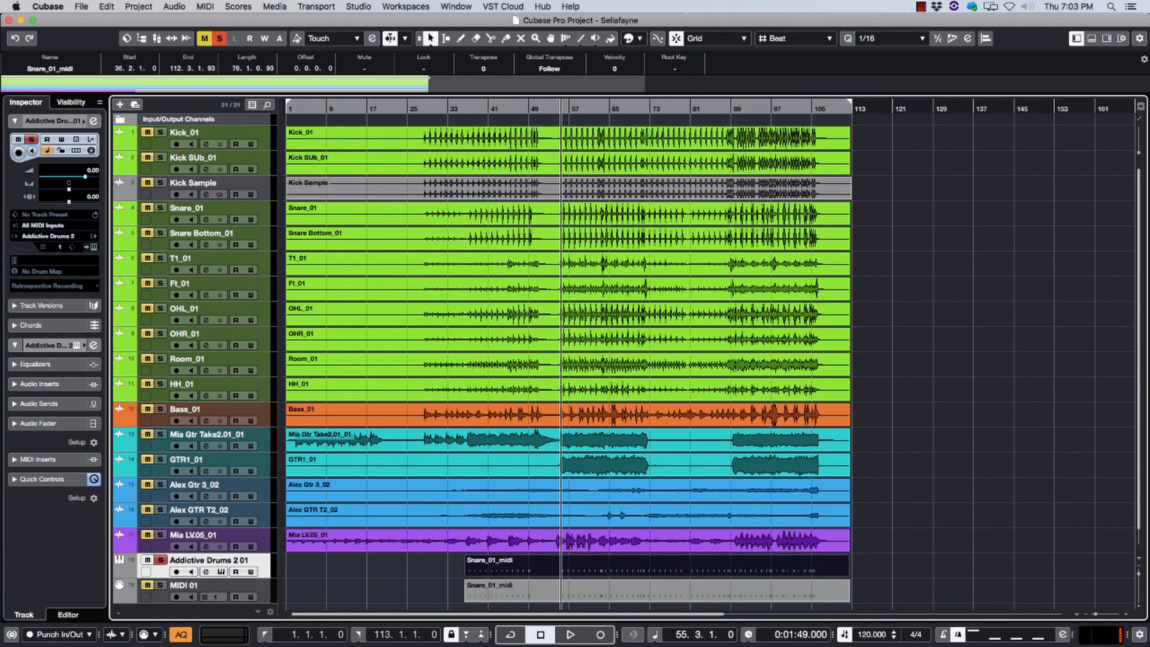
Step: Export an audio mixdown of the Addictive Drums 2 01 channel named Snare Sample, creating a new audio track from it
click(81, 6)
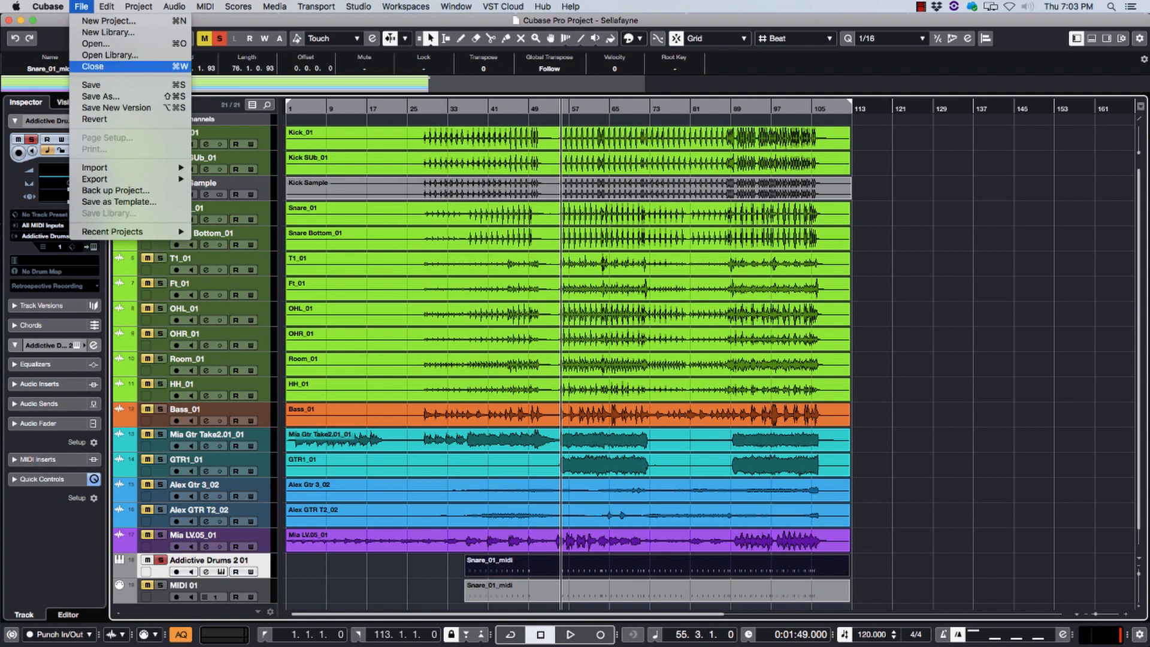
mouse_move(96, 178)
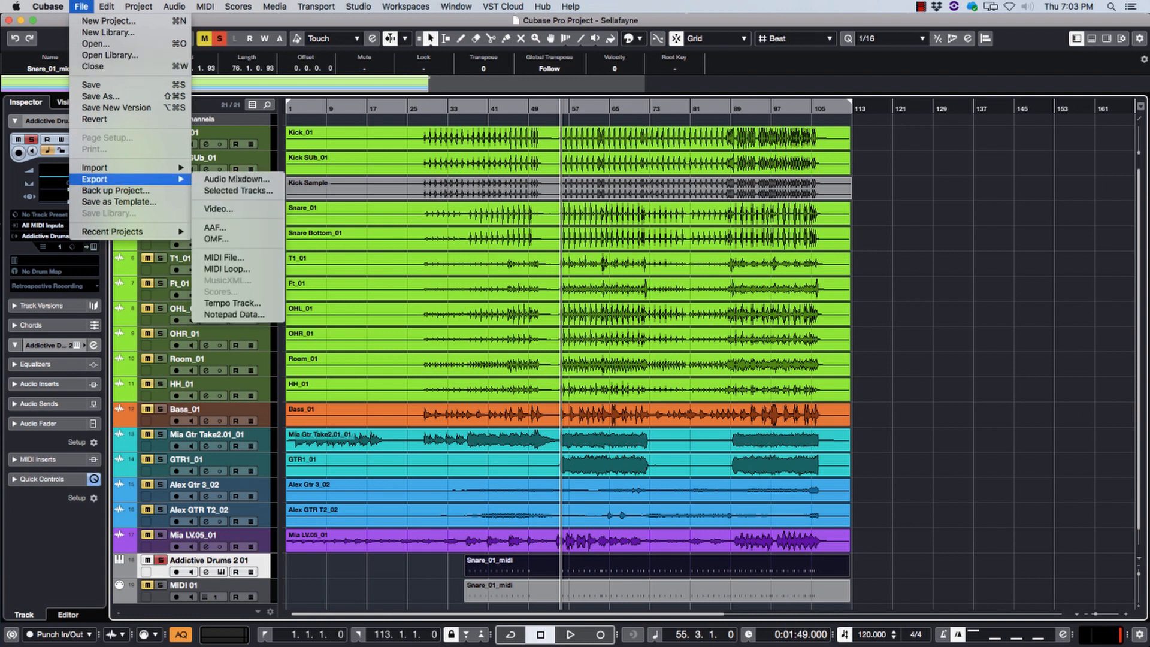
click(237, 178)
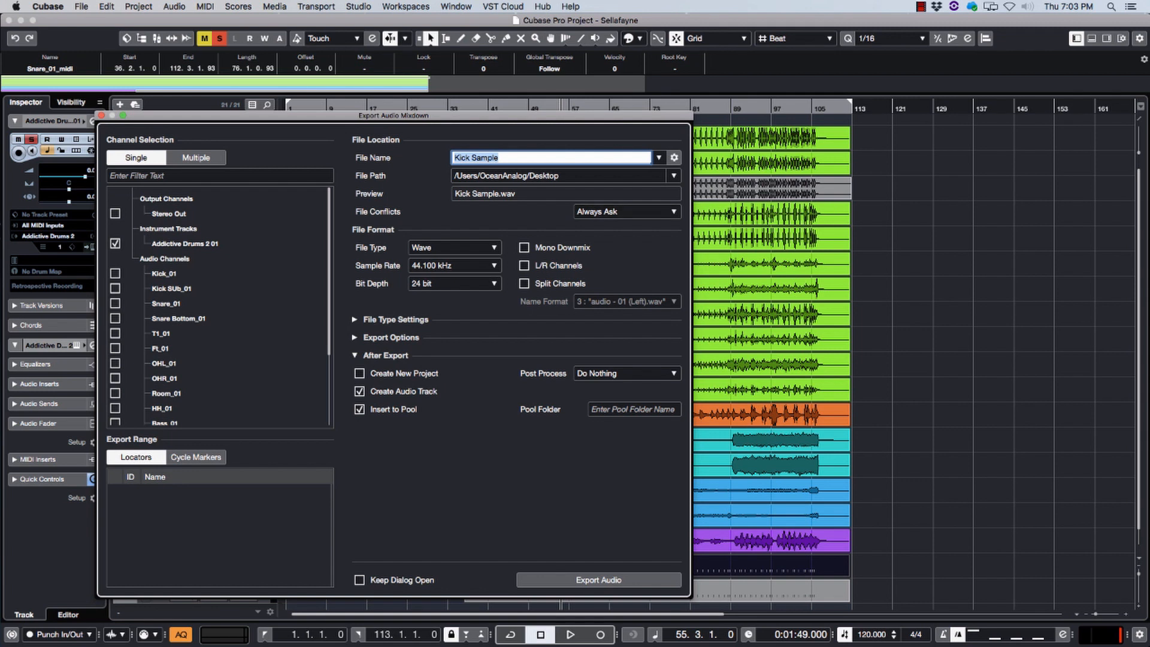
text(nare Sample)
key(Return)
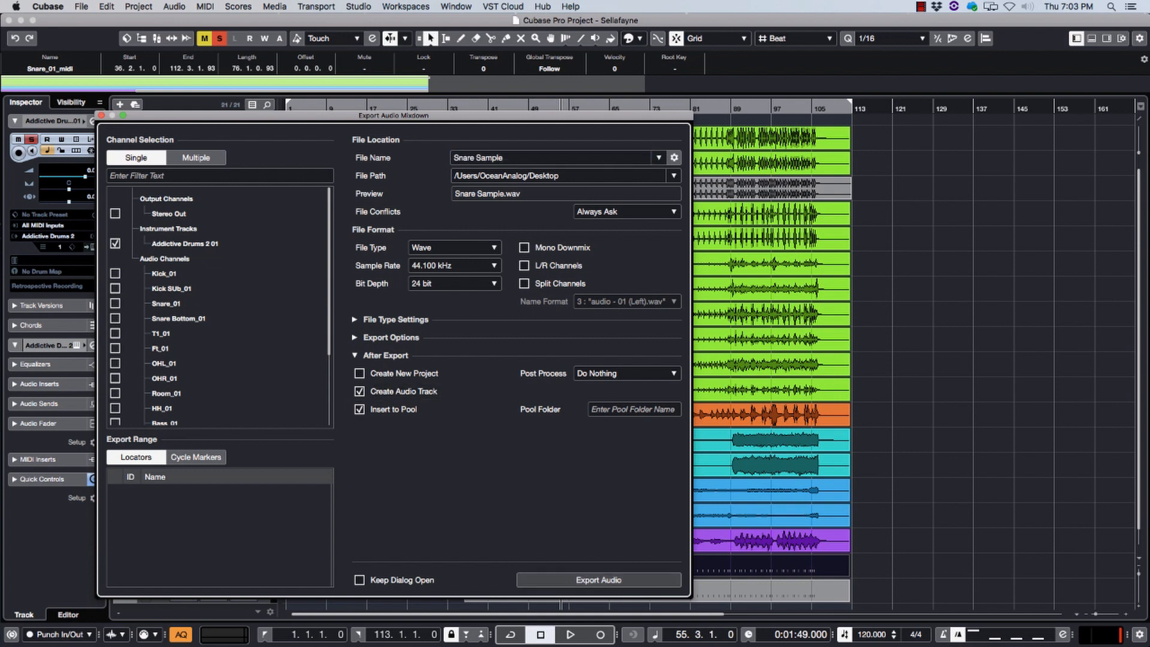
key(Return)
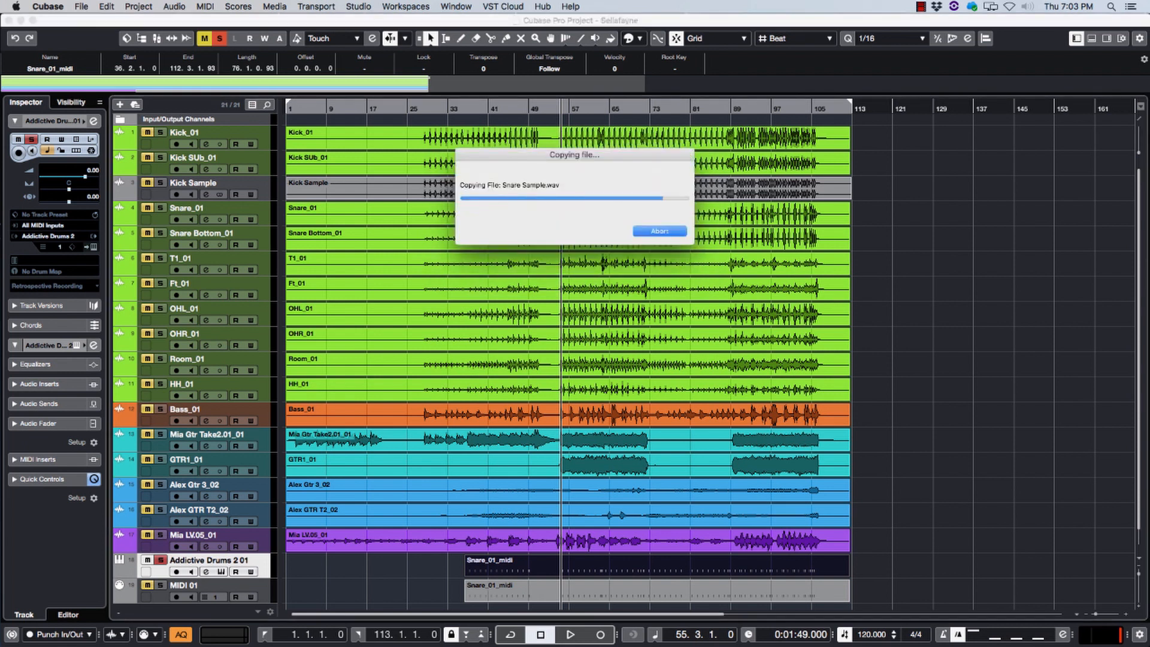
Step: Mute the Addictive Drums 2 01 track and audition the rendered Snare Sample track in solo from bar 55
key(m)
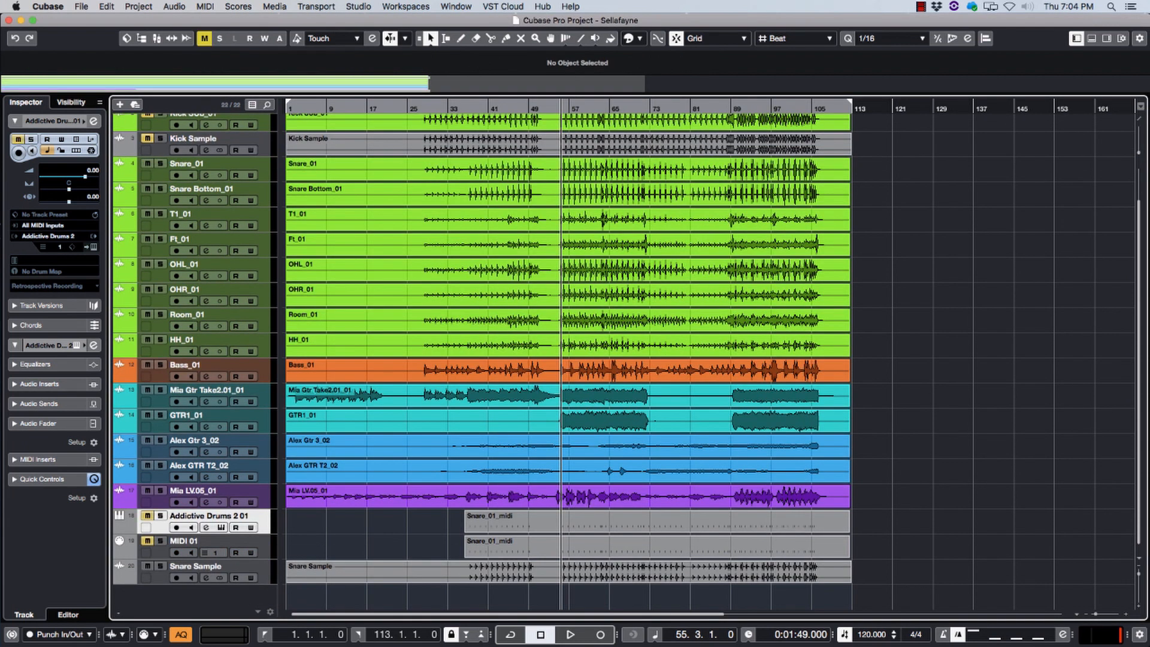
click(161, 565)
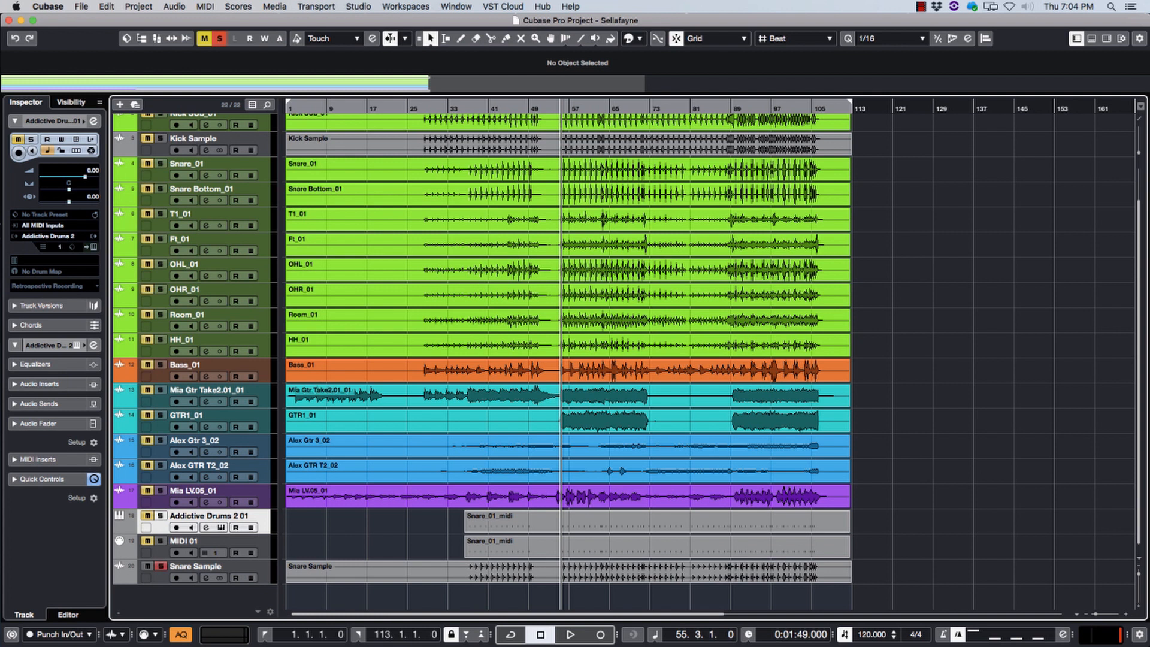
key(space)
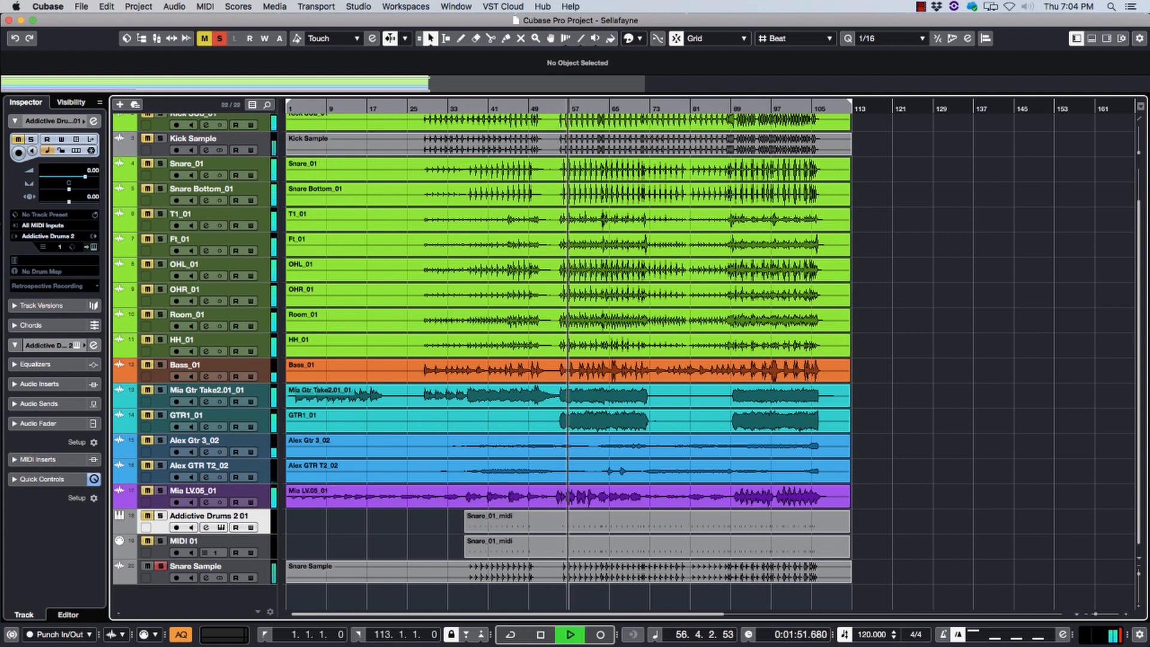
key(space)
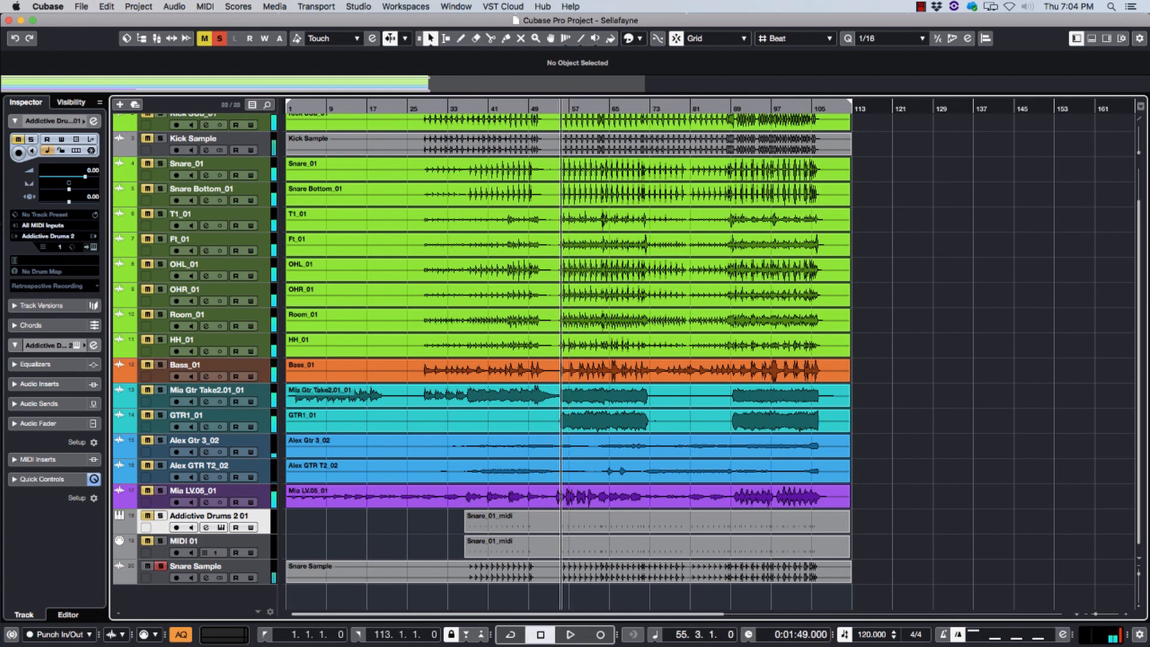
click(161, 566)
Step: Move the Snare Sample track up the track list to sit between Snare_01 and Snare Bottom_01
click(200, 566)
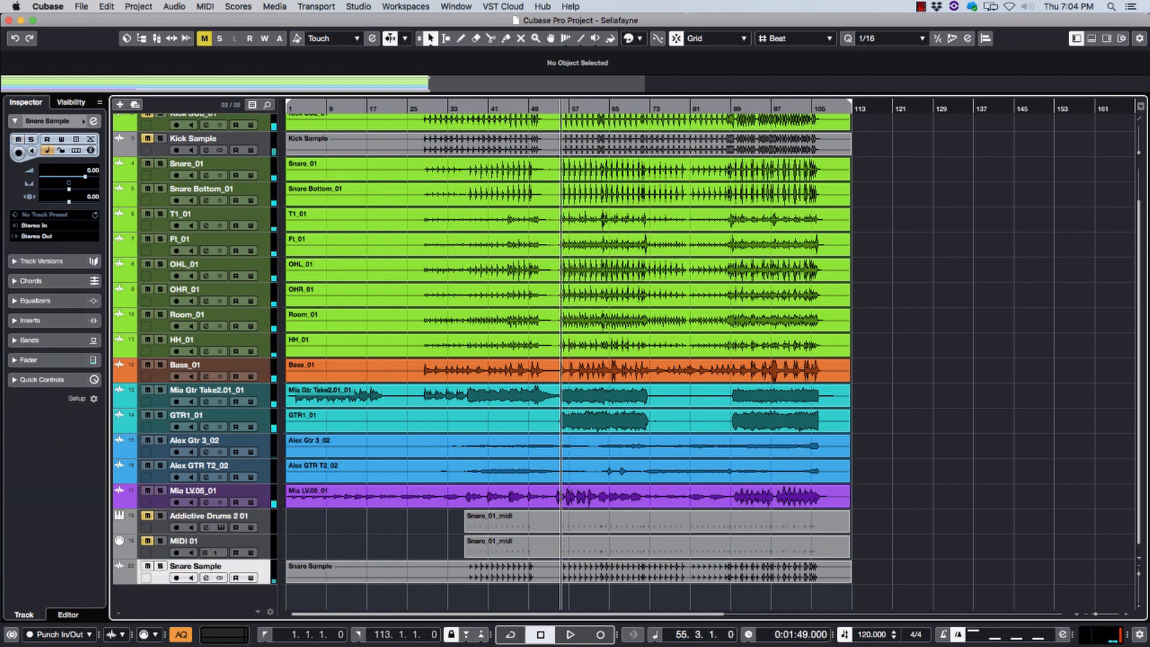
scroll(171, 126, up, 2)
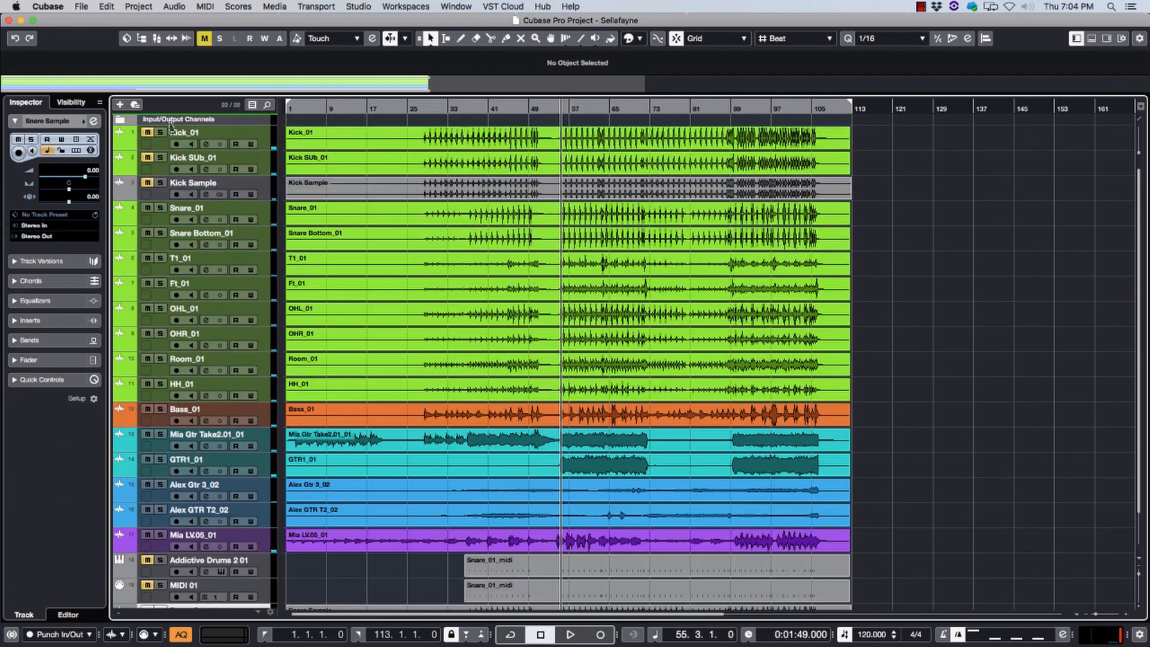
drag(171, 125, 180, 227)
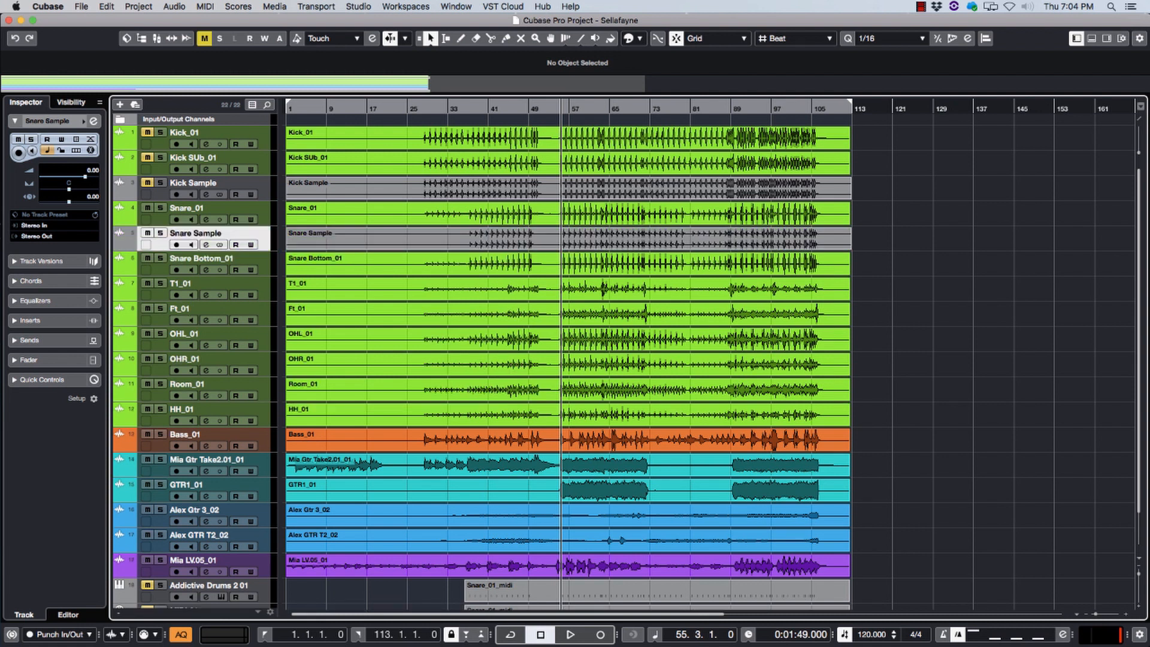